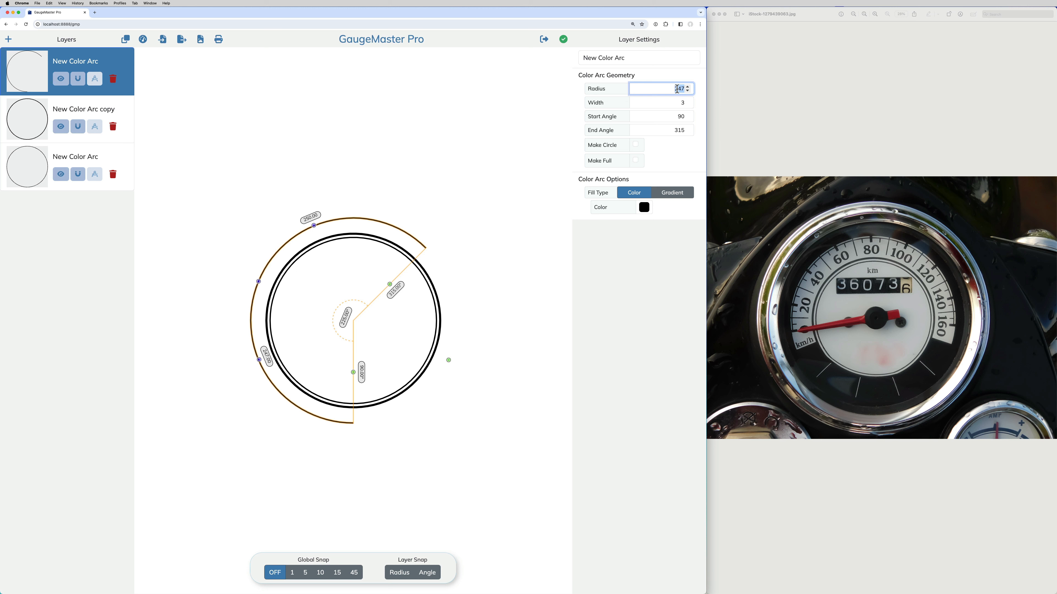
Set the top color arc's radius to 282, start angle to 170 and end angle to 8
text(282)
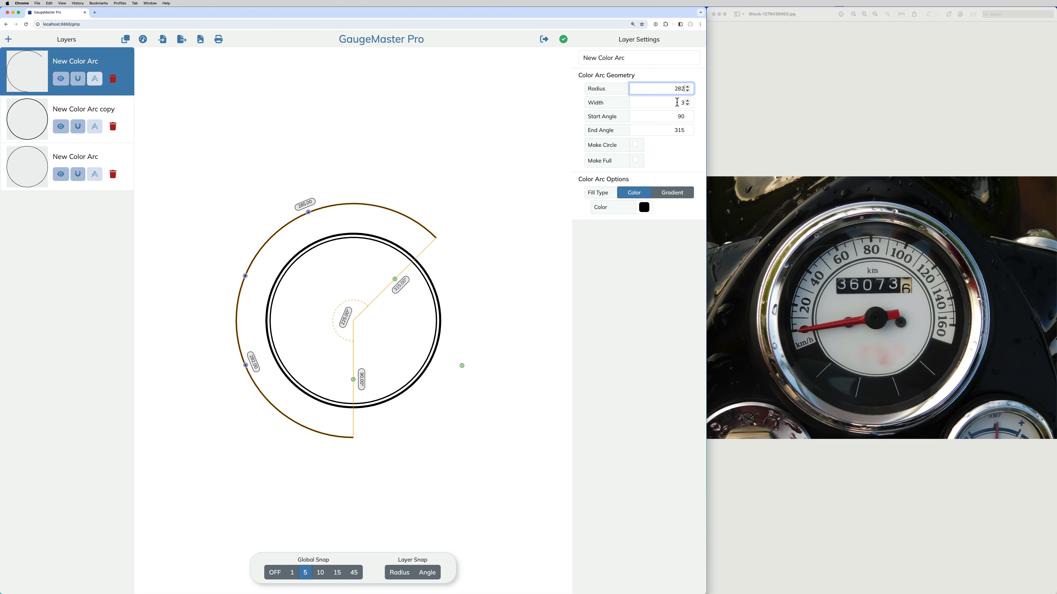
double_click(676, 116)
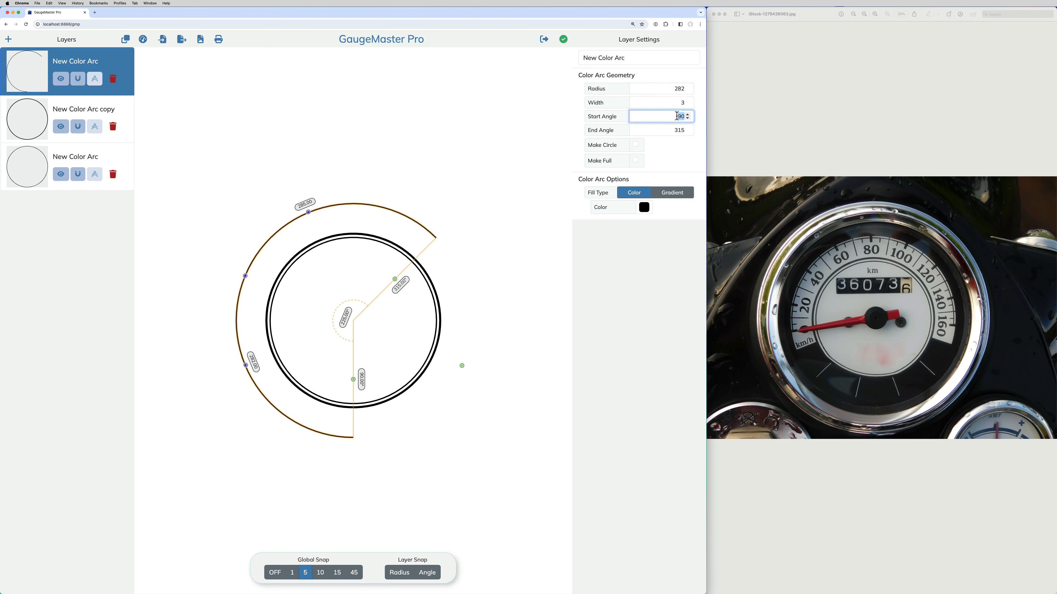
text(170)
double_click(677, 130)
text(8)
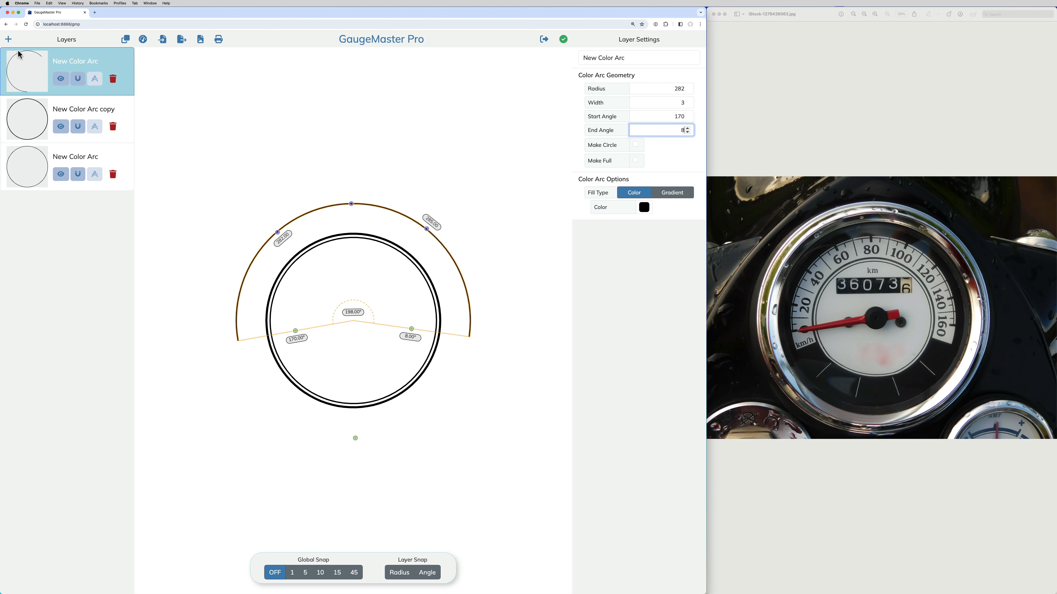
Add a Tickmarks Arc layer and, with layer angle snapping on, span it from 170° to 8° to match the outer color arc
click(11, 41)
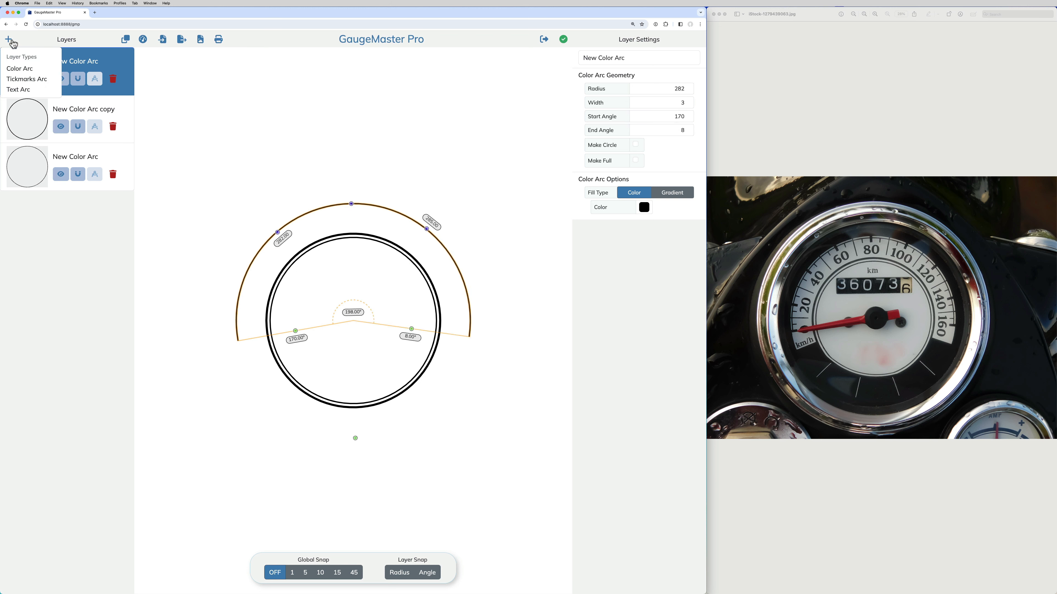
click(19, 80)
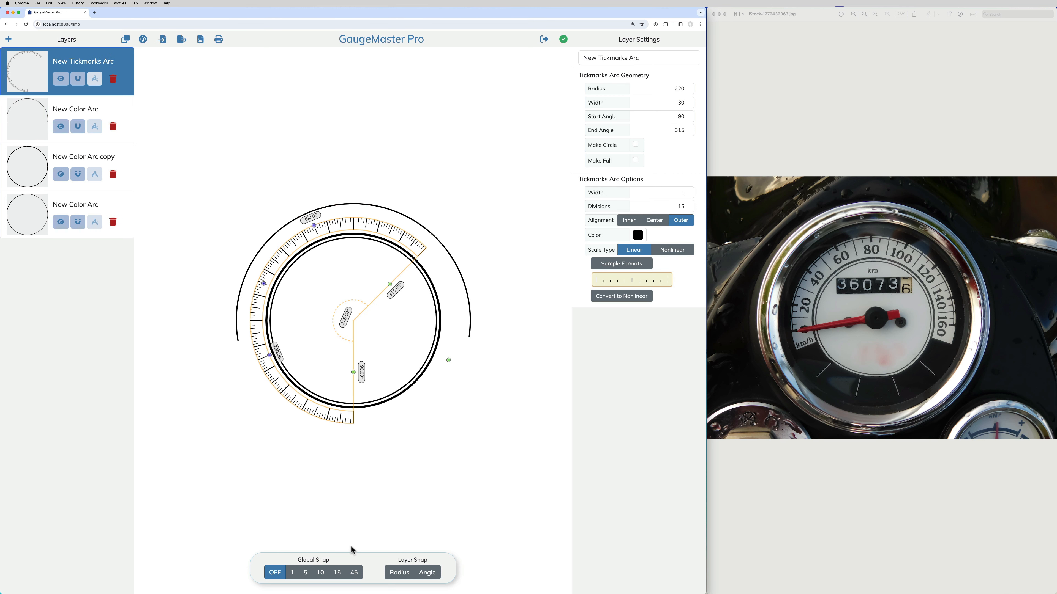
click(422, 576)
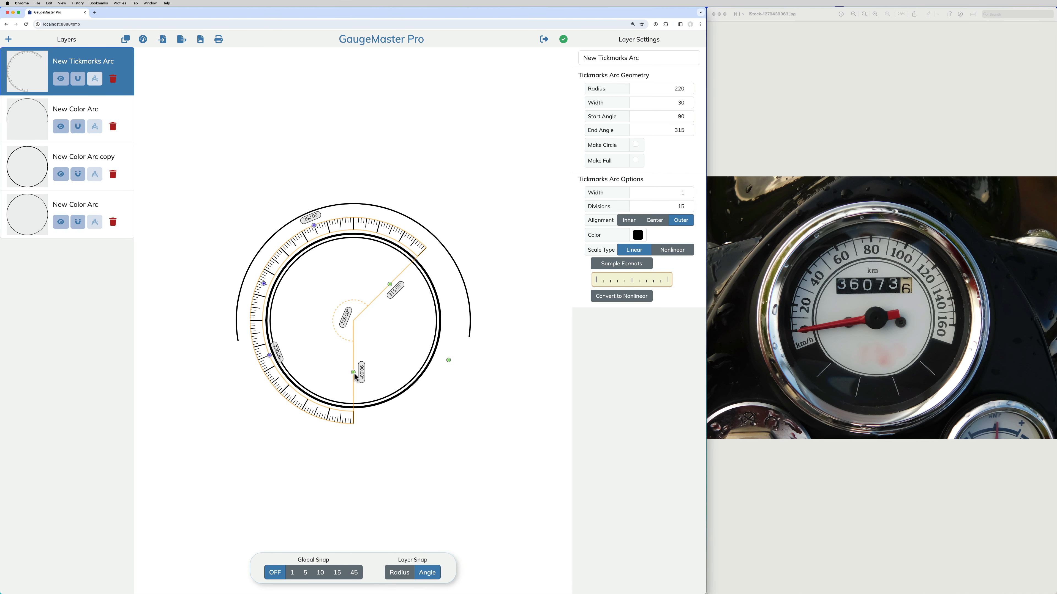
drag(354, 372, 303, 330)
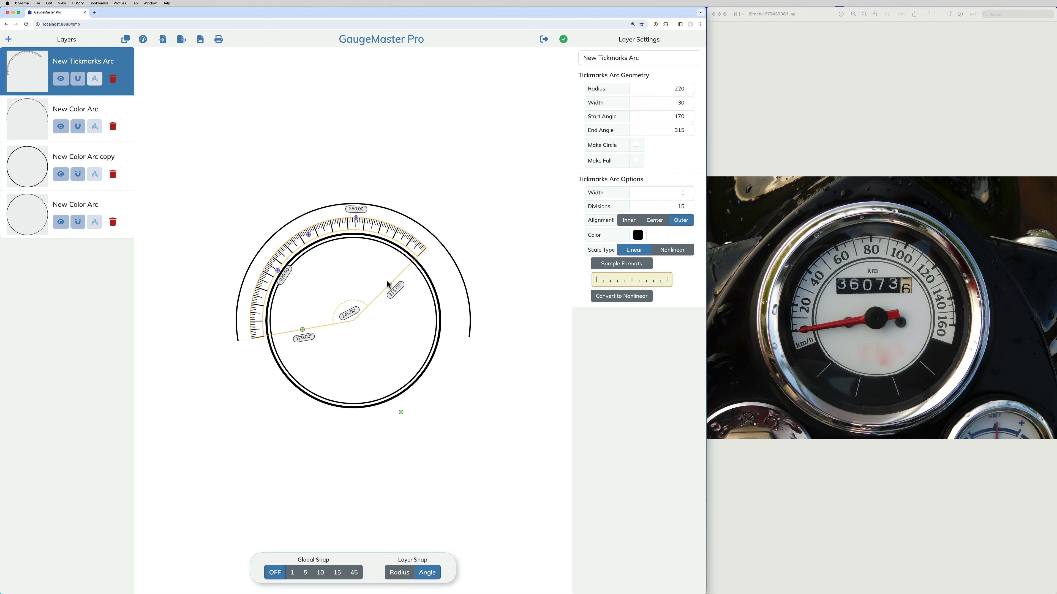
drag(390, 285, 413, 332)
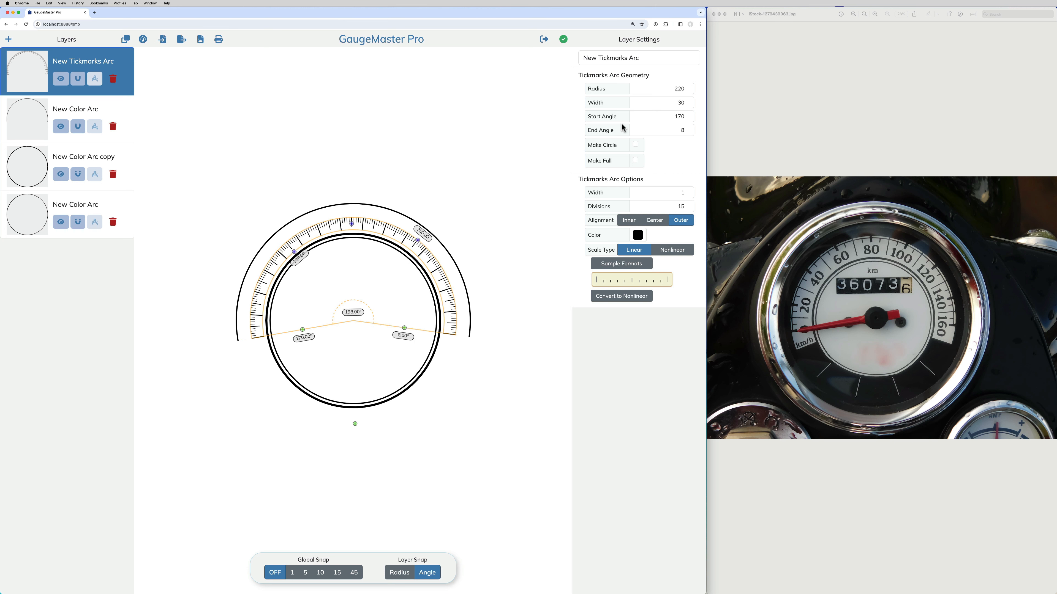
Set the tickmarks arc's radius to 226 and its geometry width to 56
click(664, 92)
text(26)
double_click(684, 102)
text(56)
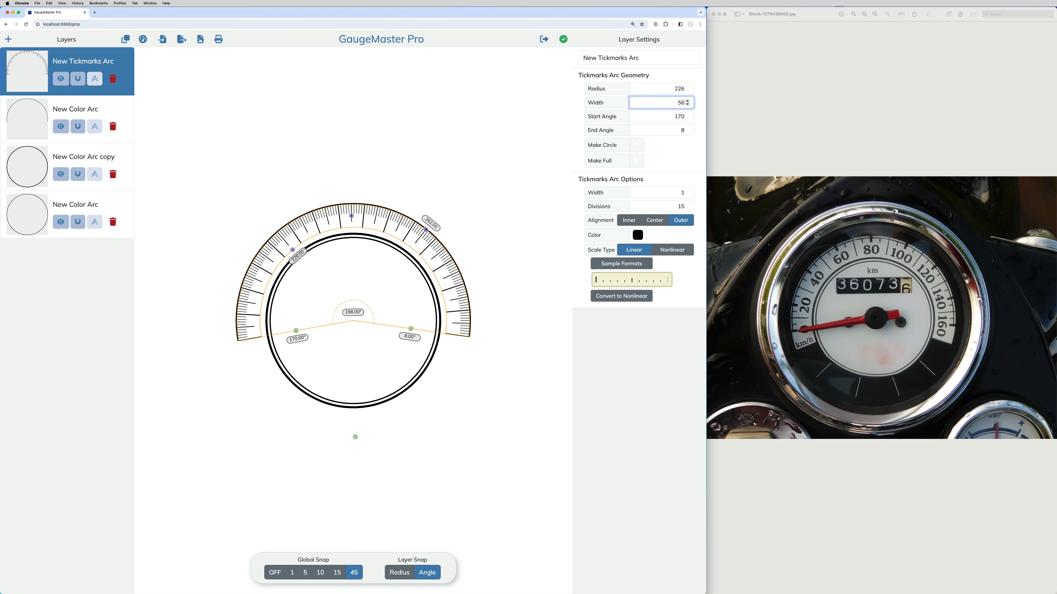
Reduce the tickmarks arc's divisions to 8
click(687, 209)
click(687, 209)
click(687, 208)
click(687, 209)
click(687, 209)
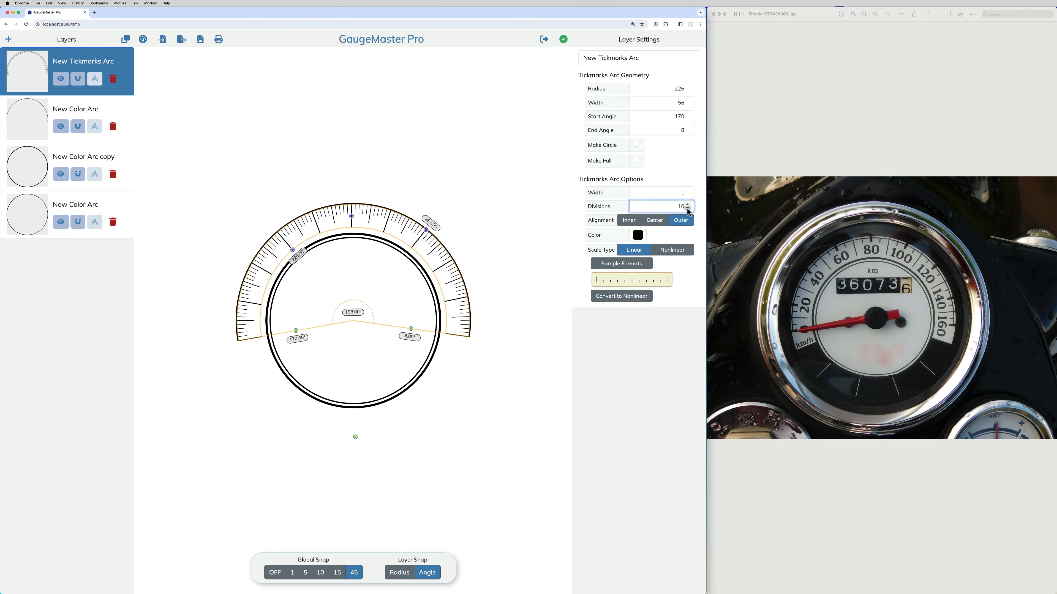
click(687, 209)
click(687, 208)
In the tickmarks arc's scale format, set the first tick entry's length to 0.2 and width to 0.25
click(648, 287)
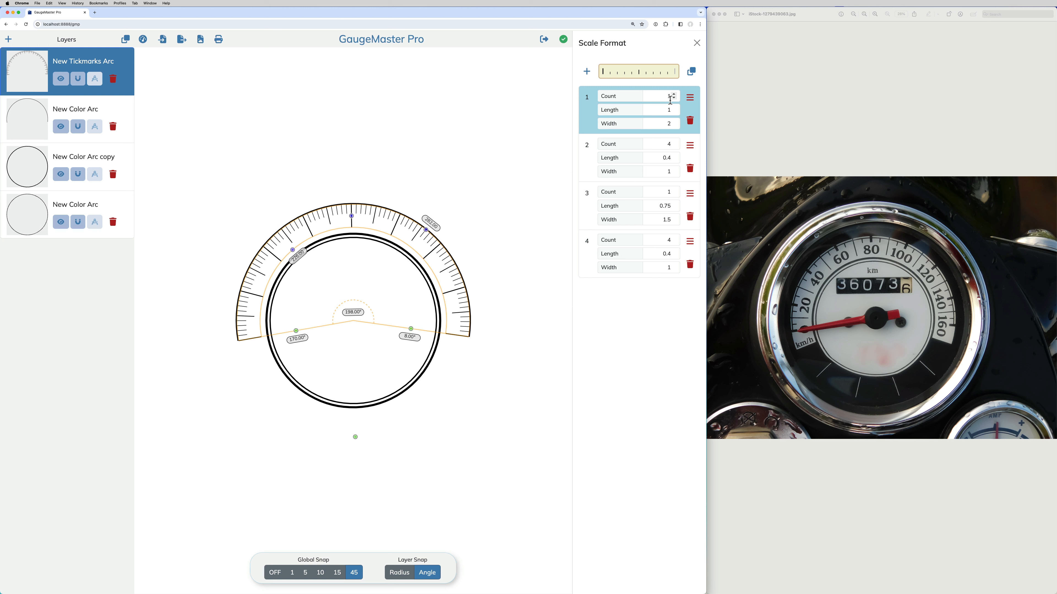
click(675, 112)
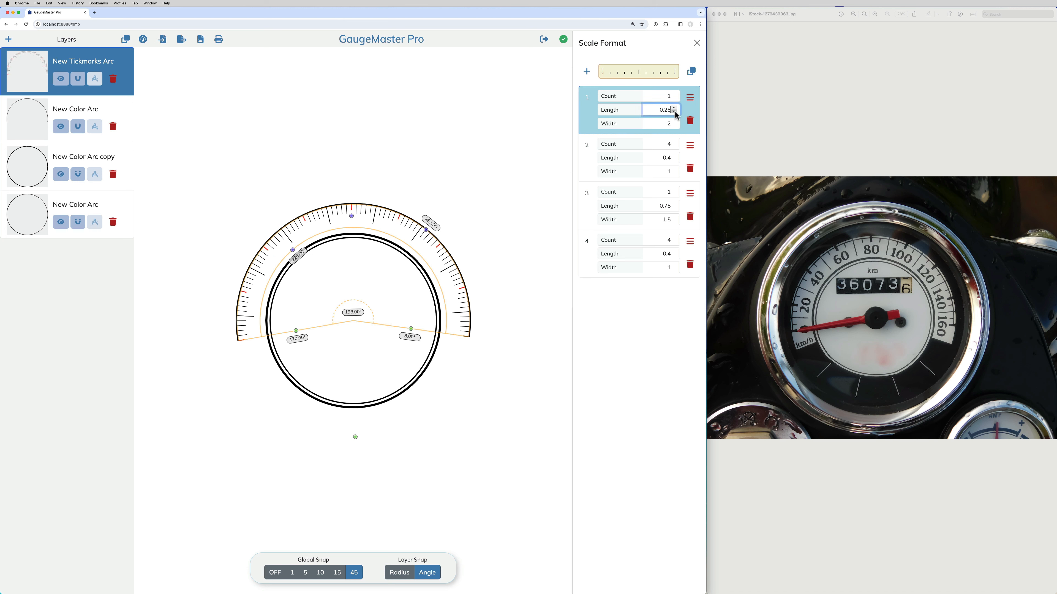
click(674, 111)
click(674, 121)
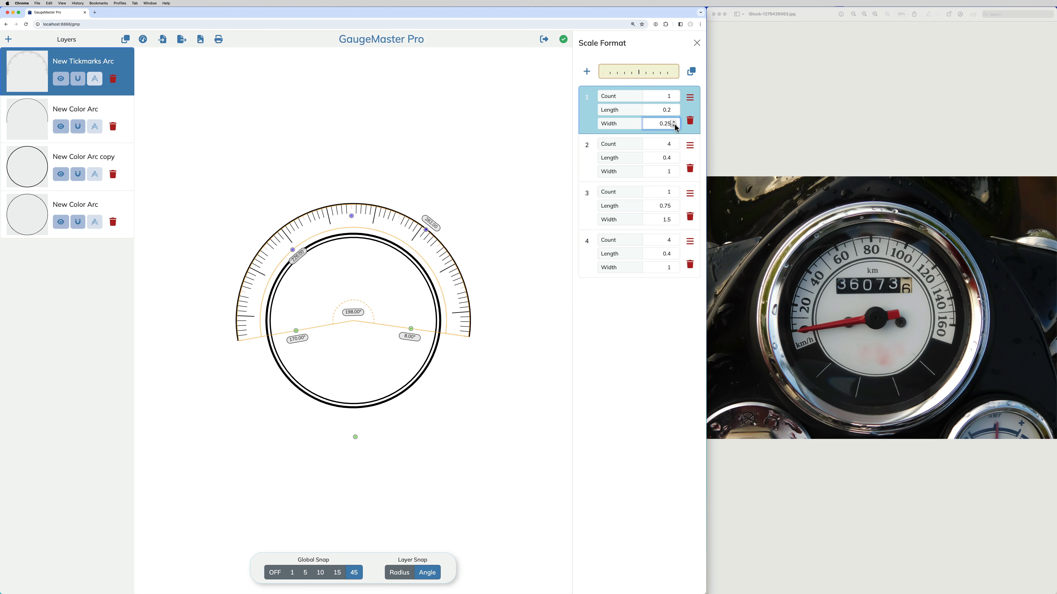
Set the second tick entry's count to 1, length to 0.3 and width to 3
click(674, 146)
click(674, 146)
click(674, 146)
click(675, 160)
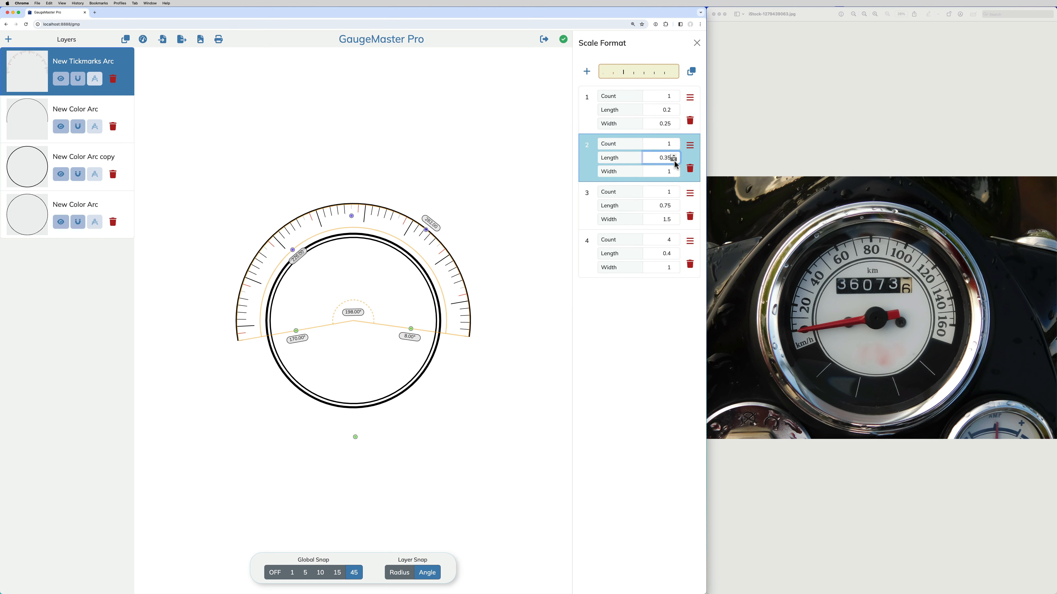
click(674, 169)
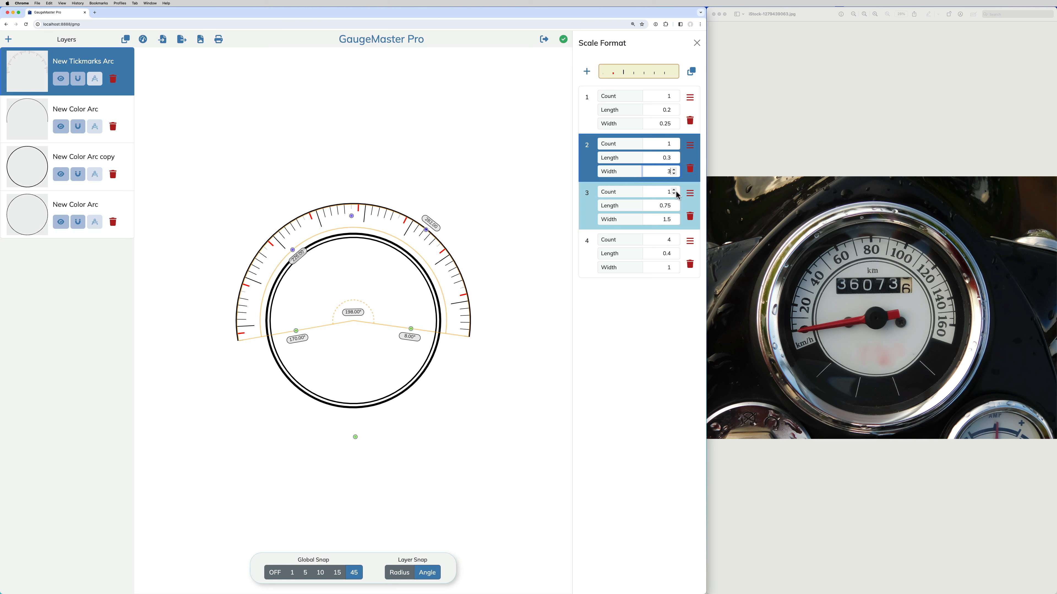
Set the third tick entry to length 0.7 and width 0.25, and the fourth to count 1, length 0.3 and width 2.75
click(674, 207)
click(674, 222)
click(673, 242)
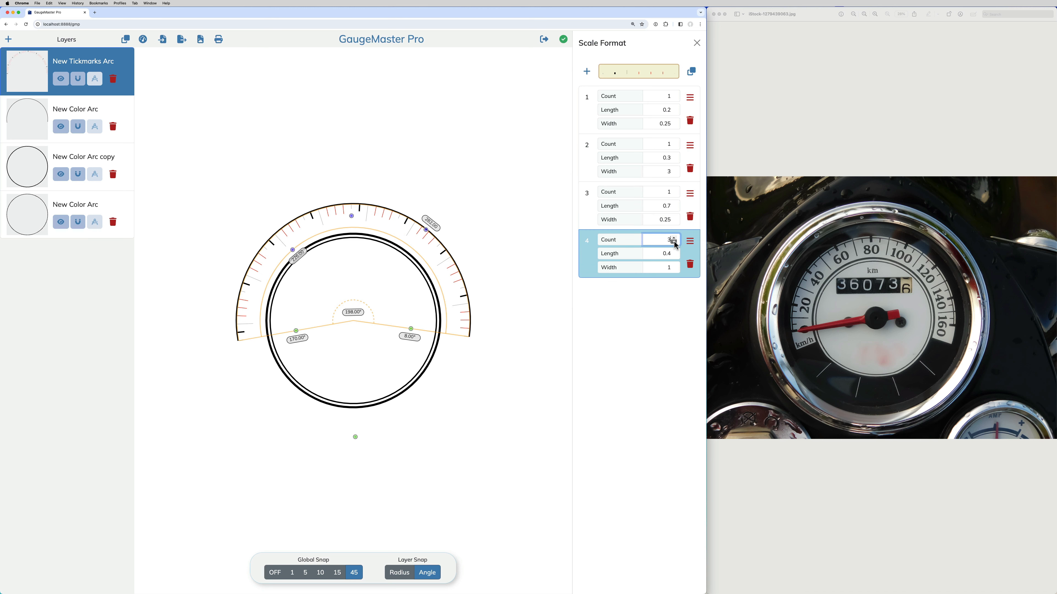
click(674, 255)
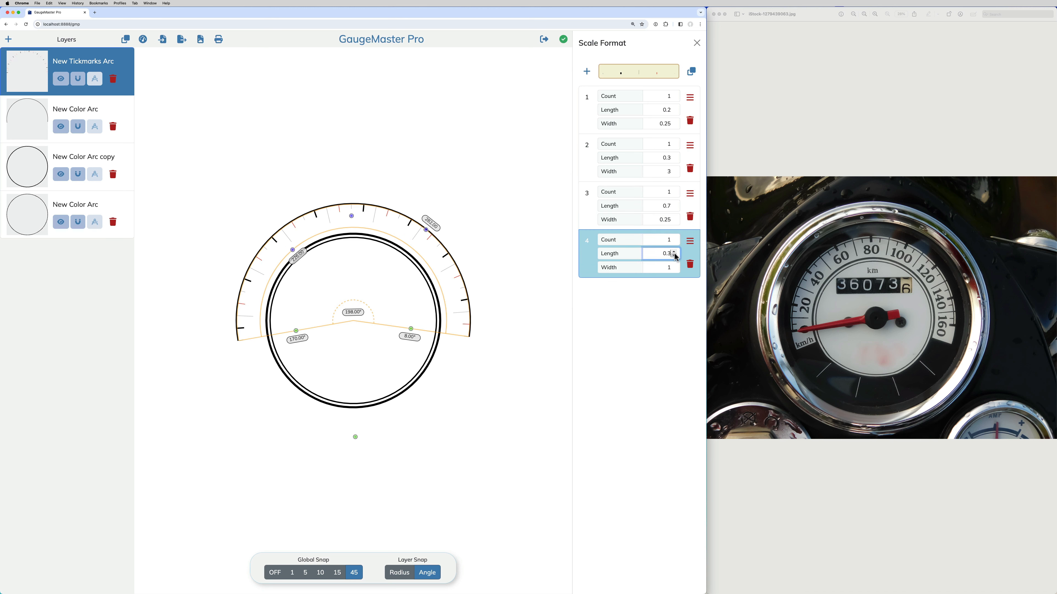
click(674, 265)
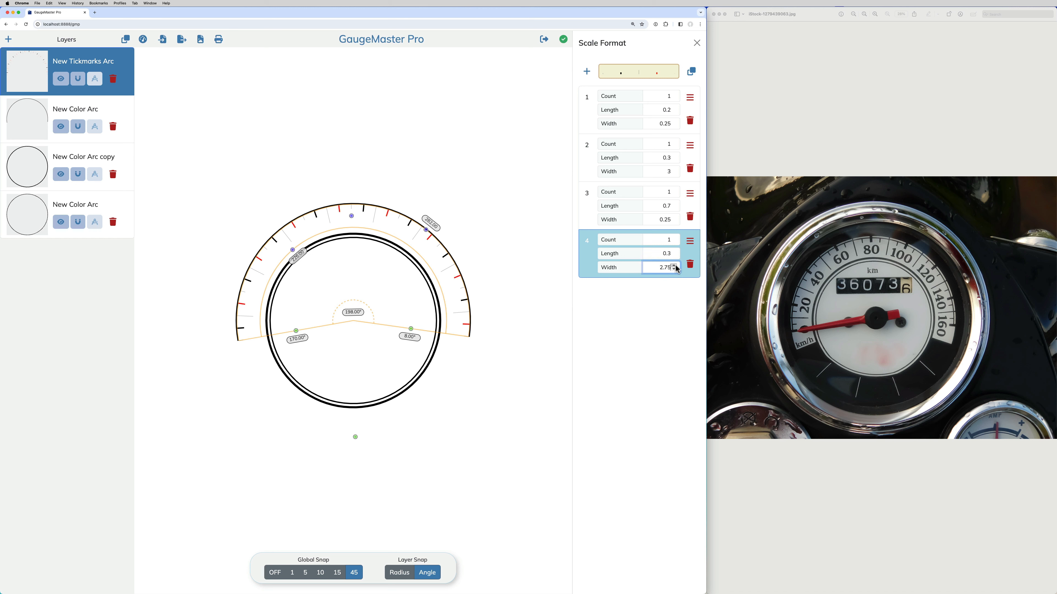
click(697, 43)
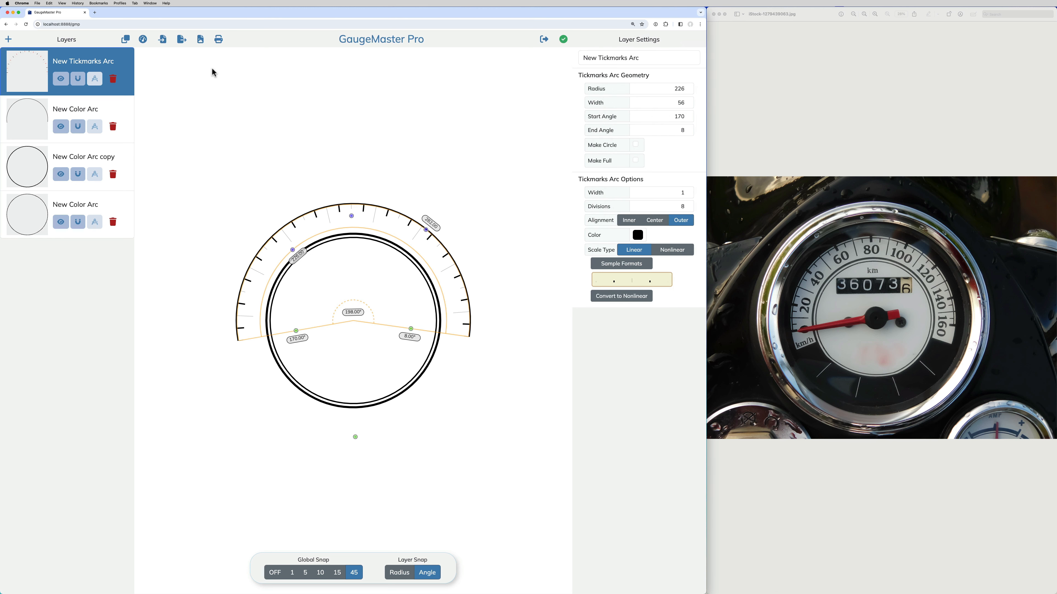
Duplicate the tickmarks arc layer and set the copy's radius to 220 and geometry width to 70
click(125, 40)
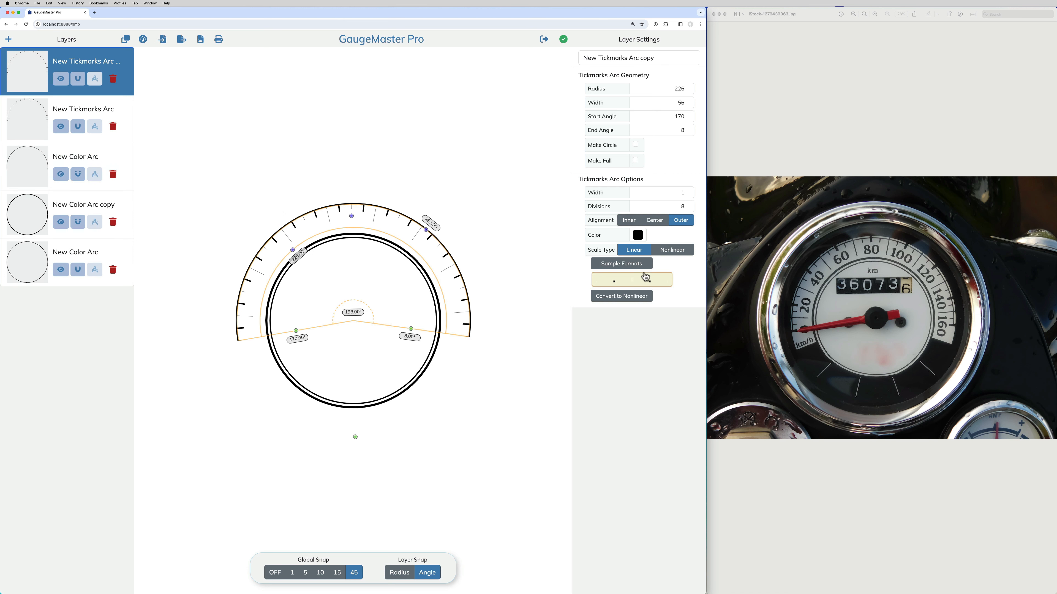
double_click(680, 89)
text(220)
double_click(680, 102)
text(70)
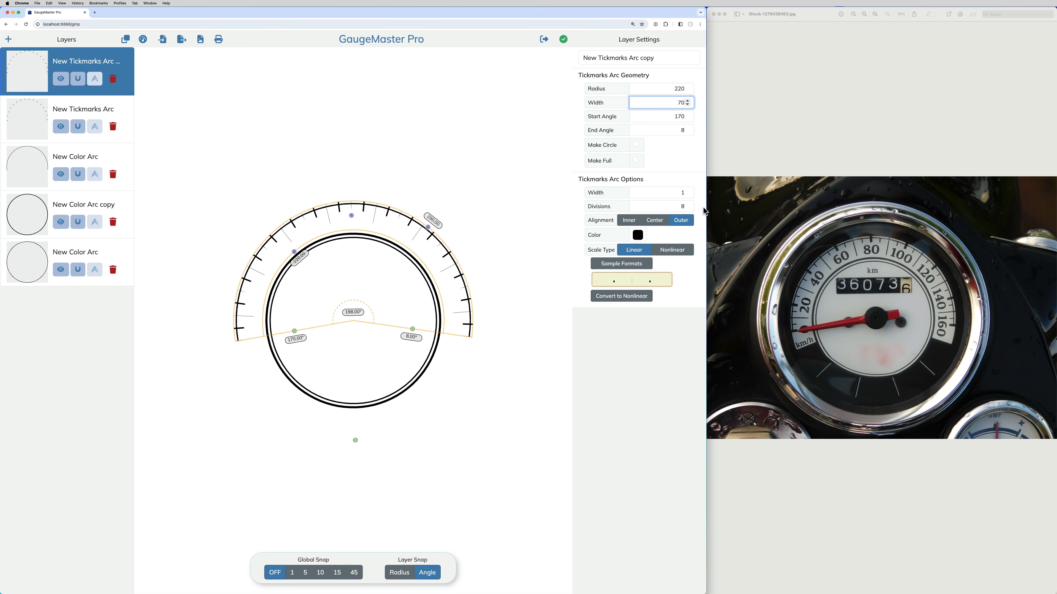
Delete the fourth and third tick entries from the copied tickmarks arc's scale format
click(631, 278)
click(689, 265)
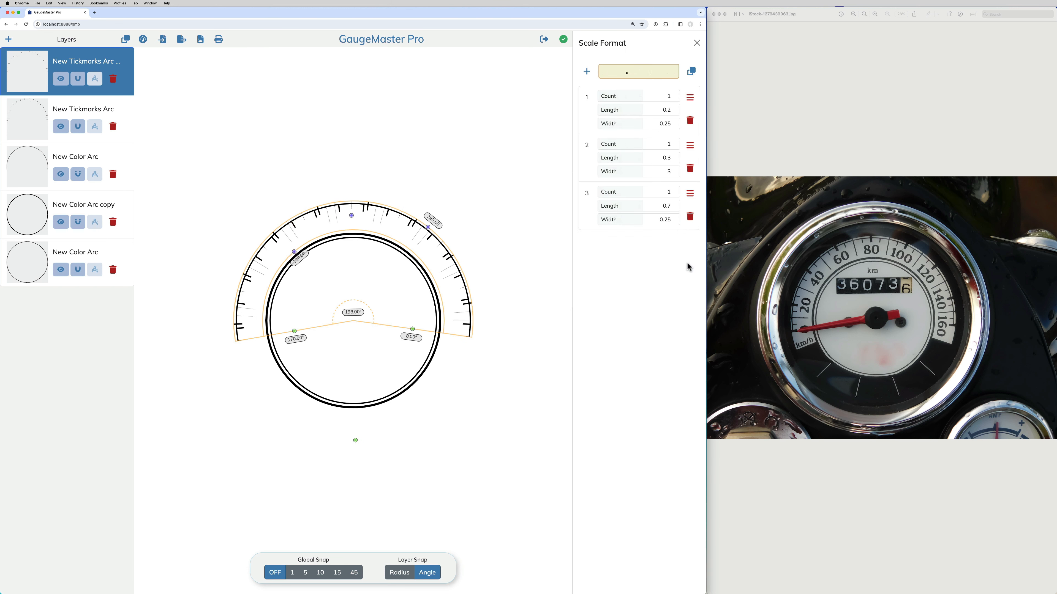
click(690, 216)
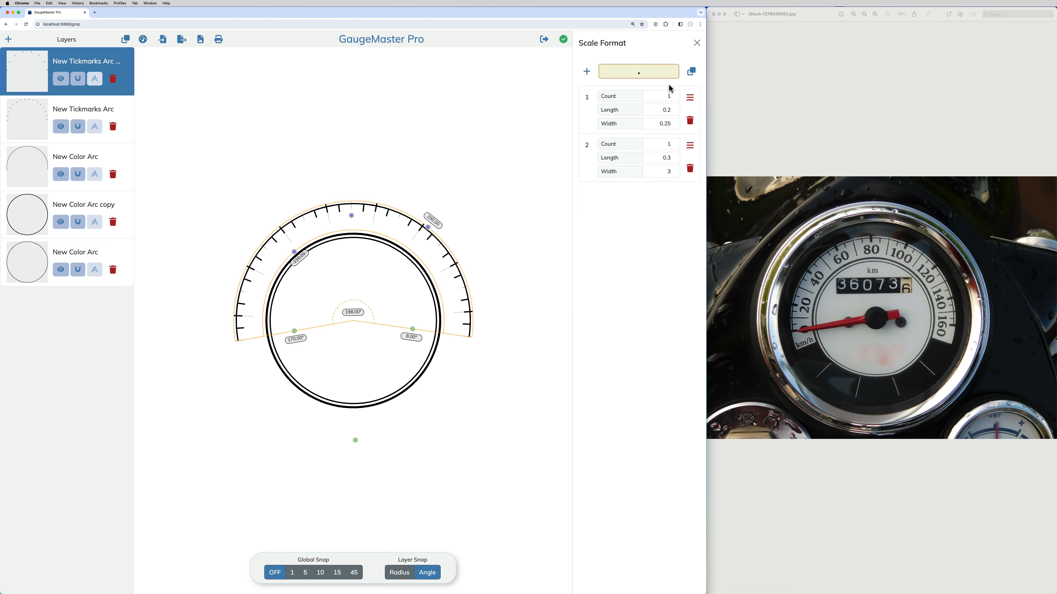
Set the copy's first tick entry to length 0.35 and width 10, and its second entry to length 1 and width 1
click(674, 108)
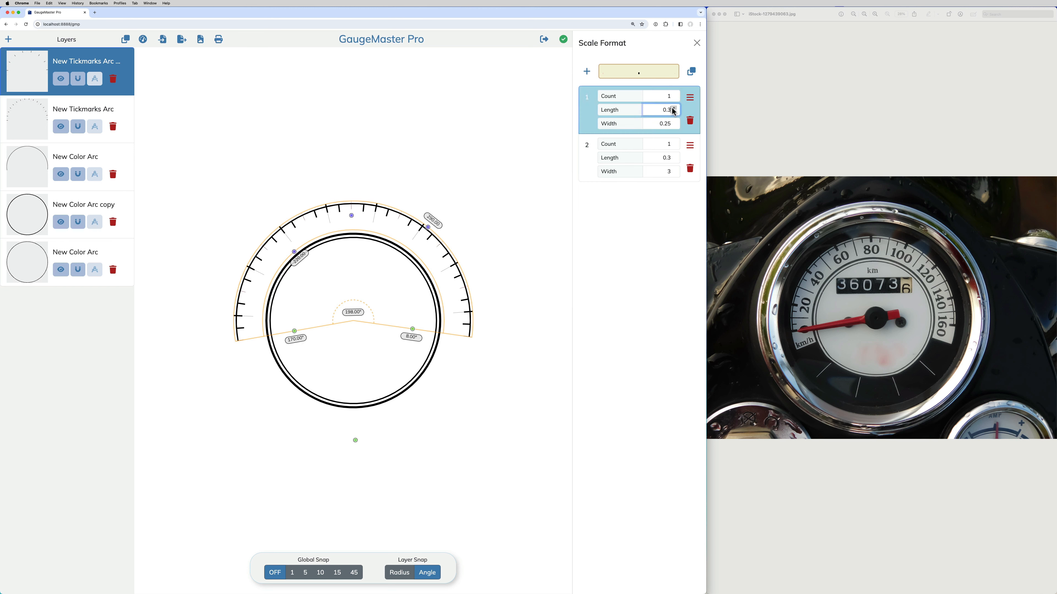
double_click(667, 124)
text(10)
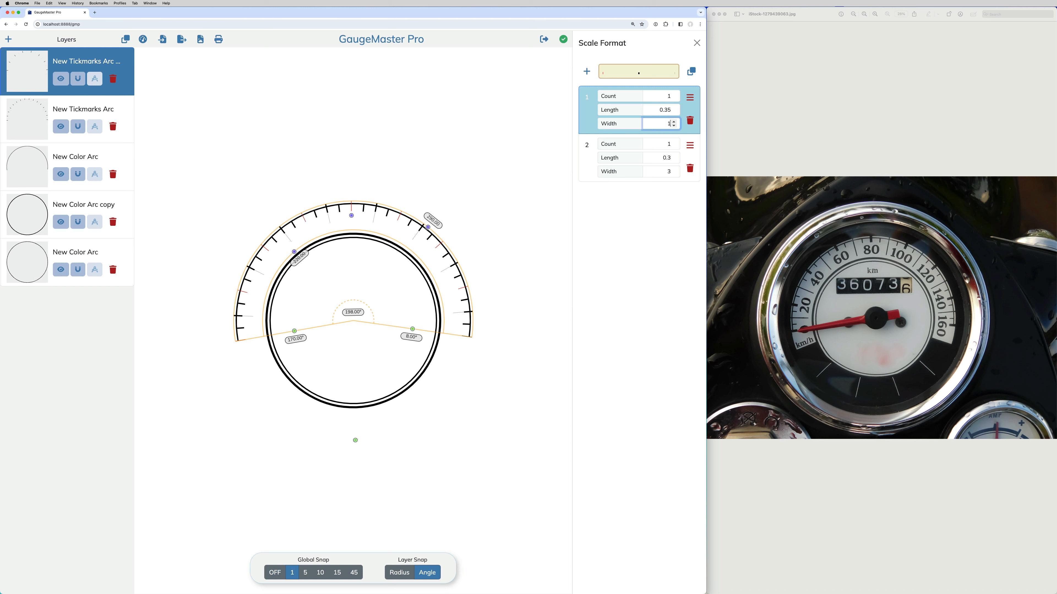
click(674, 156)
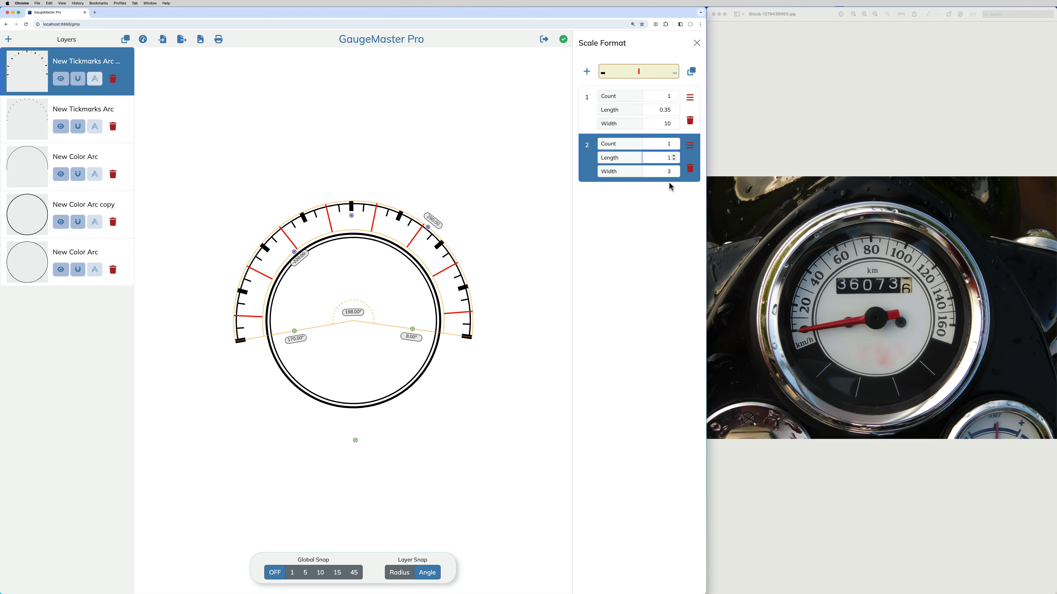
double_click(668, 171)
text(1)
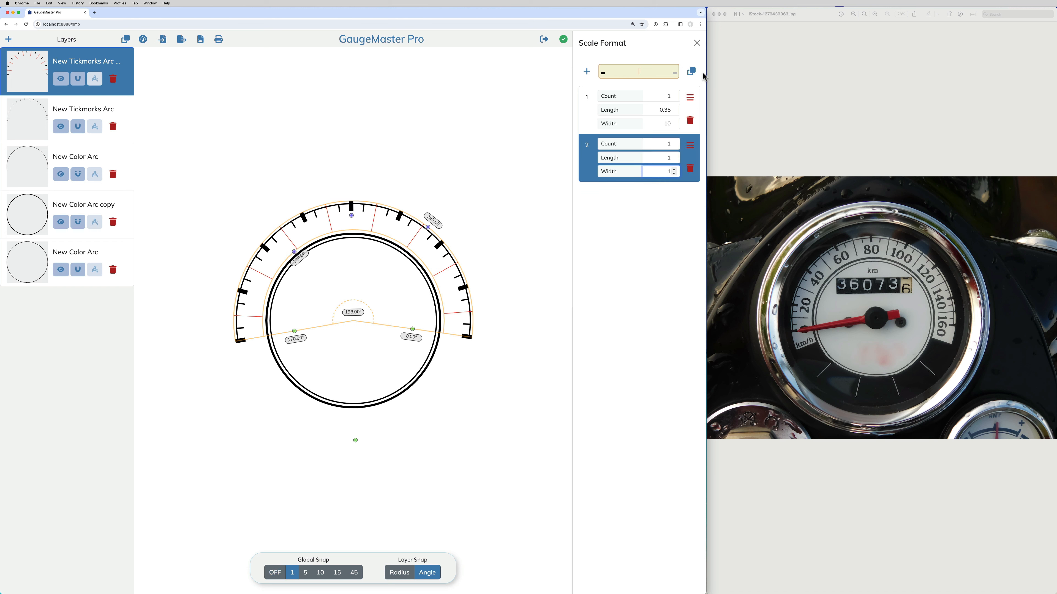
click(696, 44)
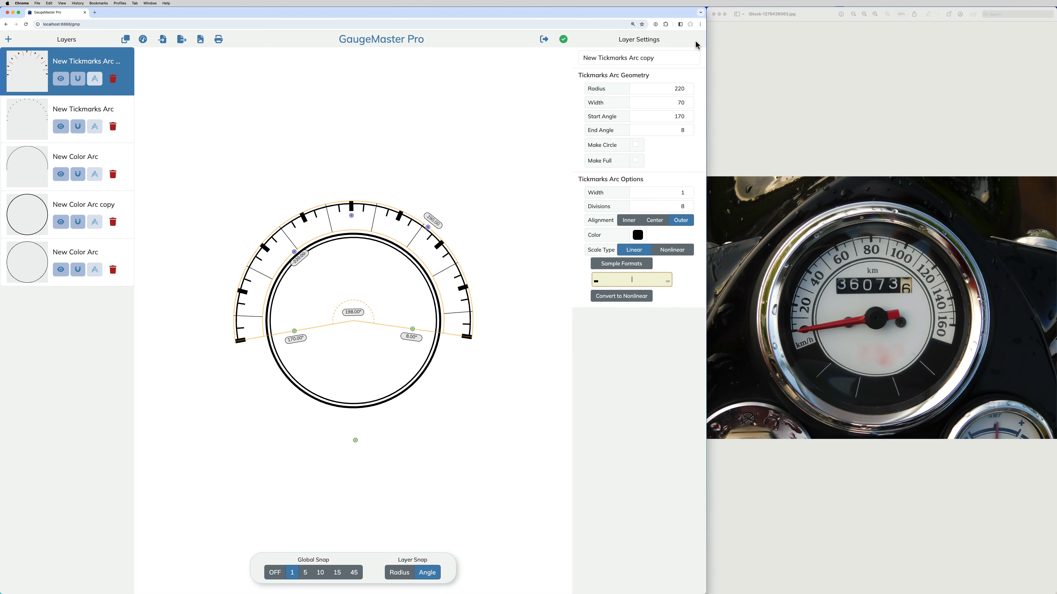
Add a Text Arc layer and span it from 170° to 8° to match the tickmarks
click(9, 39)
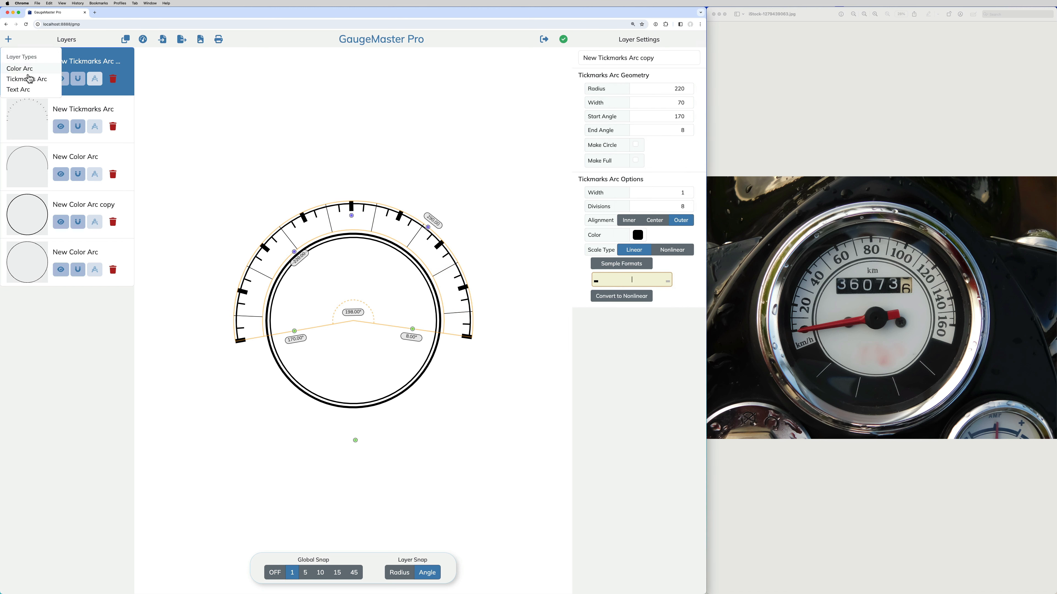
click(25, 91)
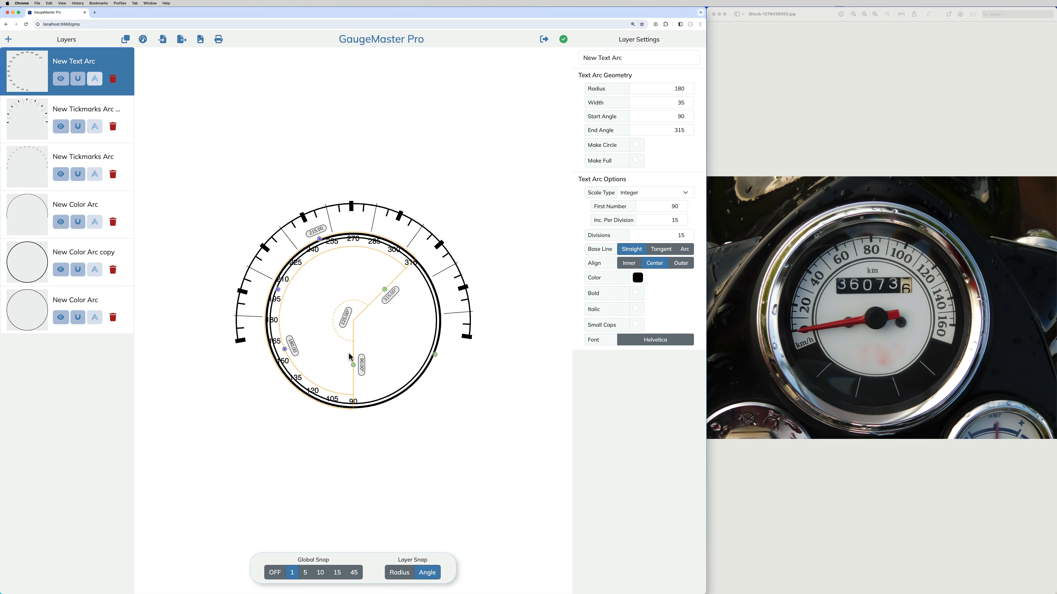
drag(353, 363, 309, 325)
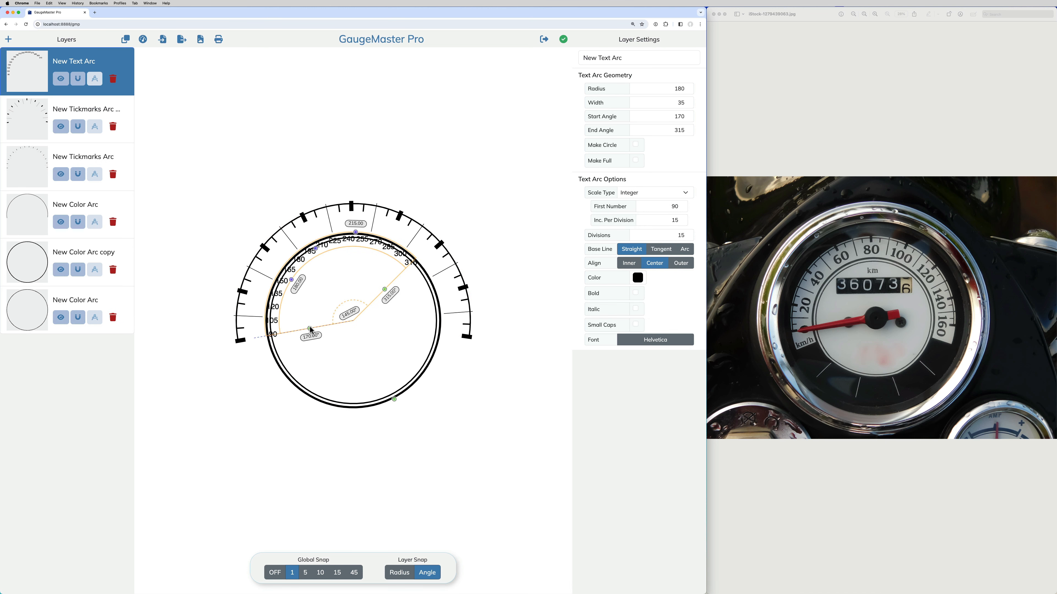
drag(385, 289, 407, 328)
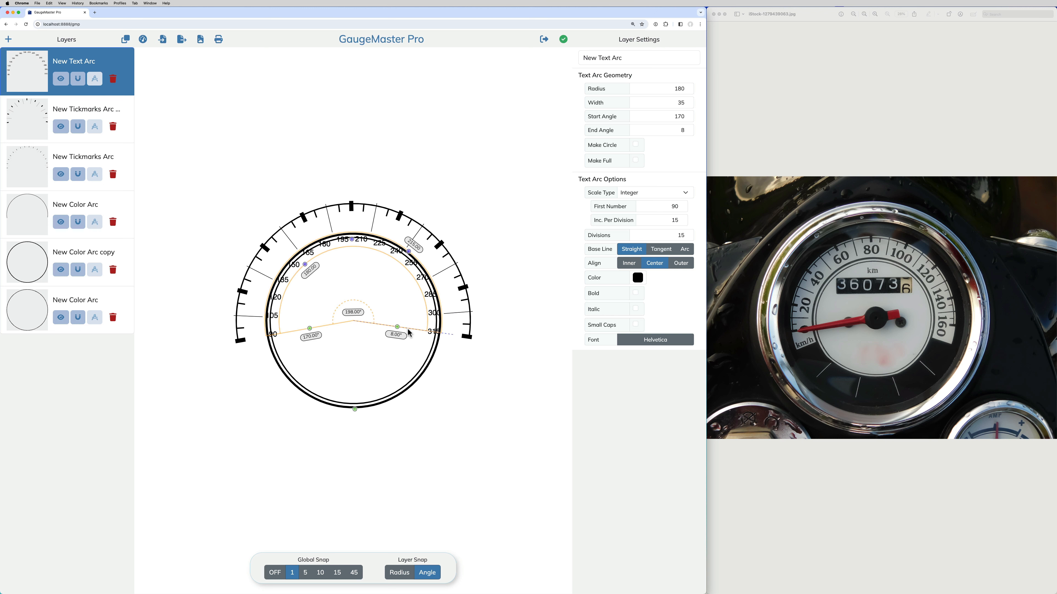
Set the text arc's radius to 215 and width to 40
double_click(676, 88)
text(215)
click(675, 103)
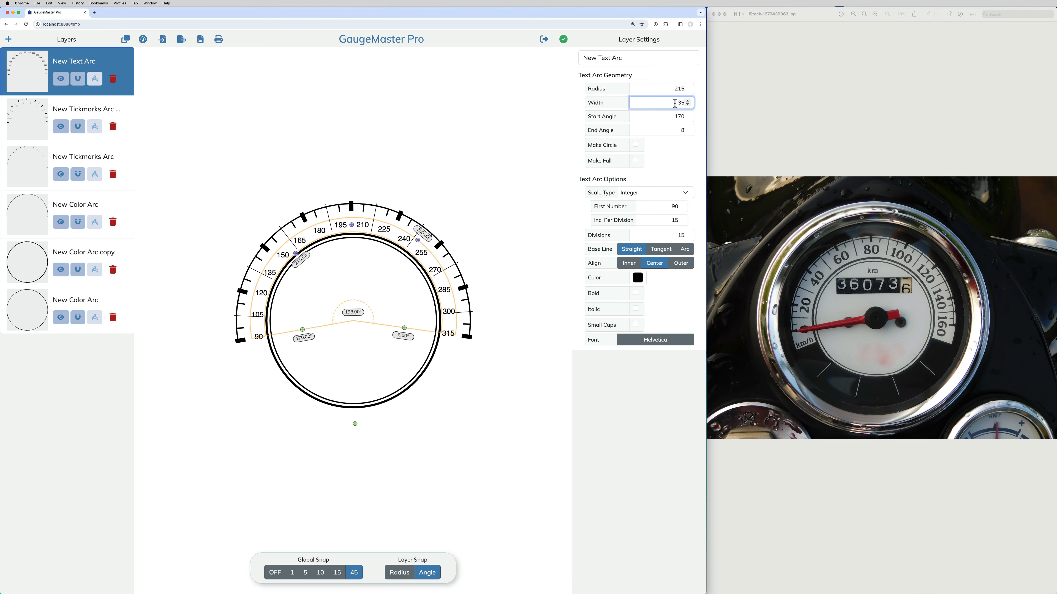
text(40)
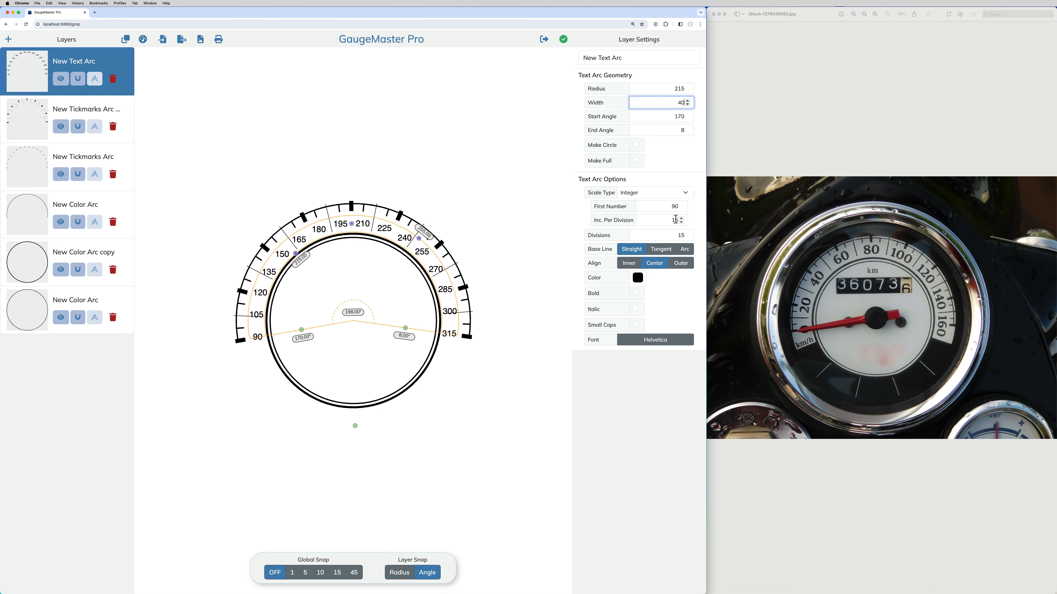
Set the text arc's first number to 0 and its increment per division to 20
double_click(673, 207)
text(0)
click(673, 221)
double_click(673, 221)
text(20)
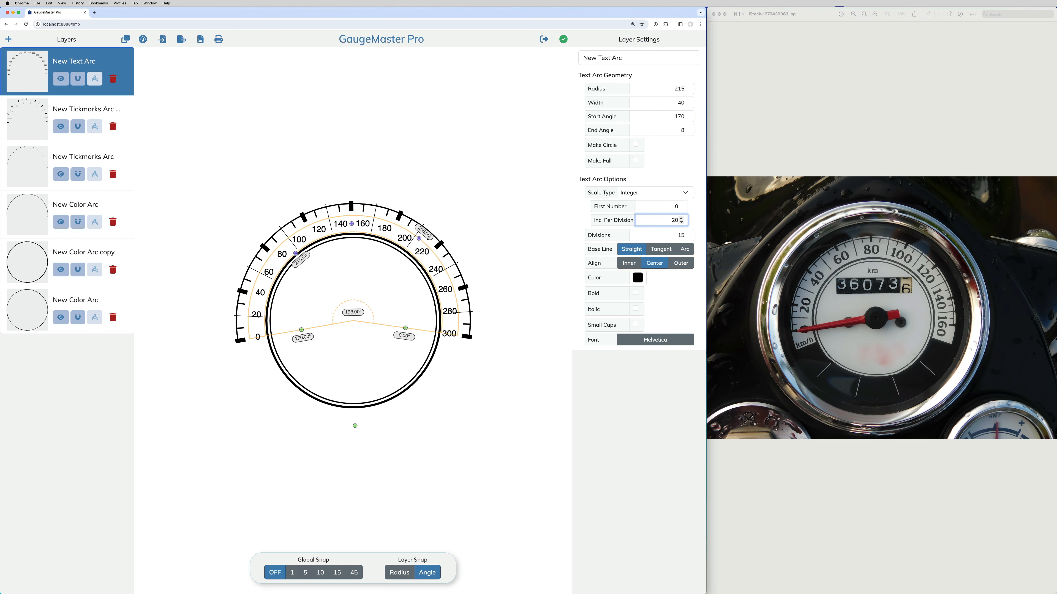
Reduce the text arc to 8 divisions and set its base line to Tangent
click(688, 237)
click(688, 237)
click(687, 237)
click(687, 237)
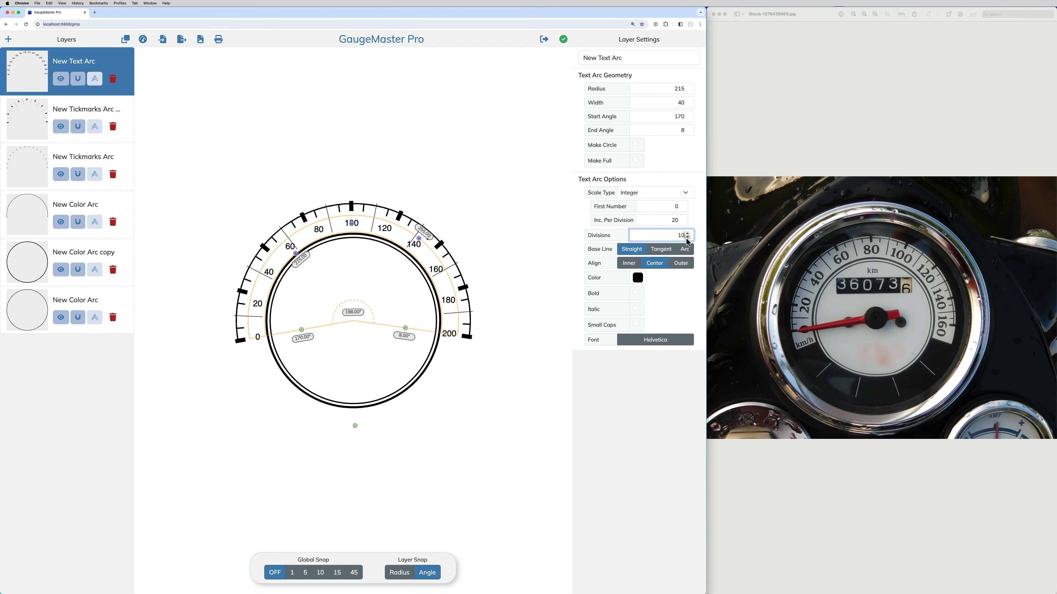
click(688, 237)
click(687, 237)
click(688, 238)
click(662, 250)
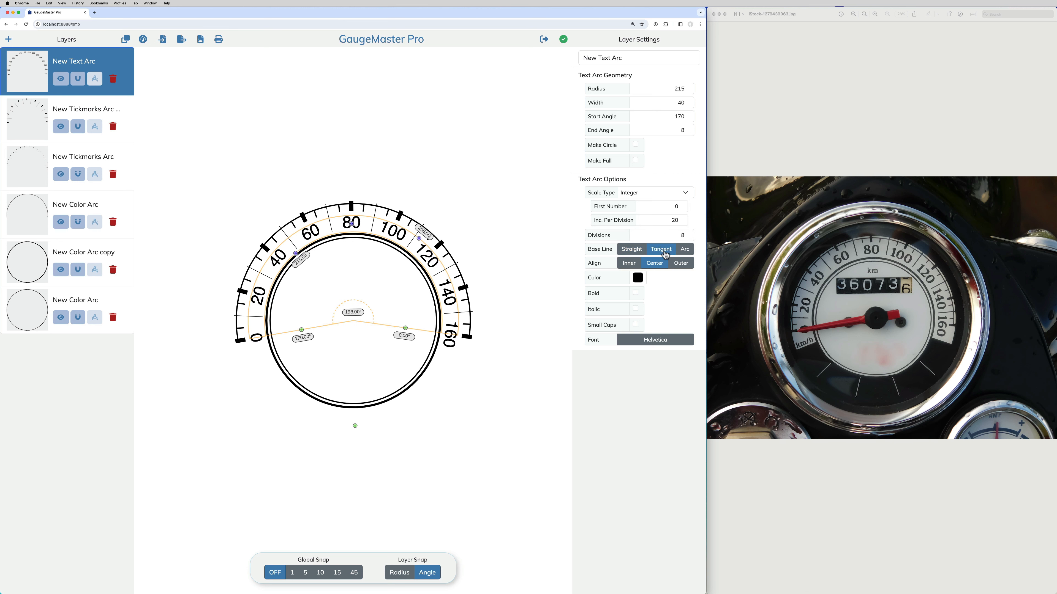
Make the text arc numbers bold and change their font to Rockwell-Bold
click(638, 293)
click(638, 339)
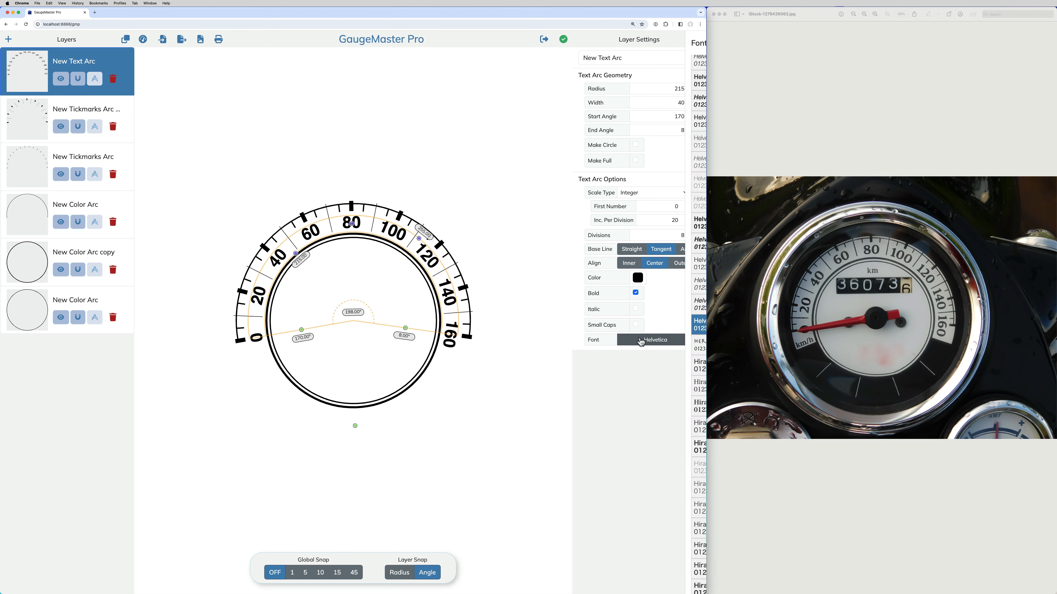
scroll(611, 458, down, 20)
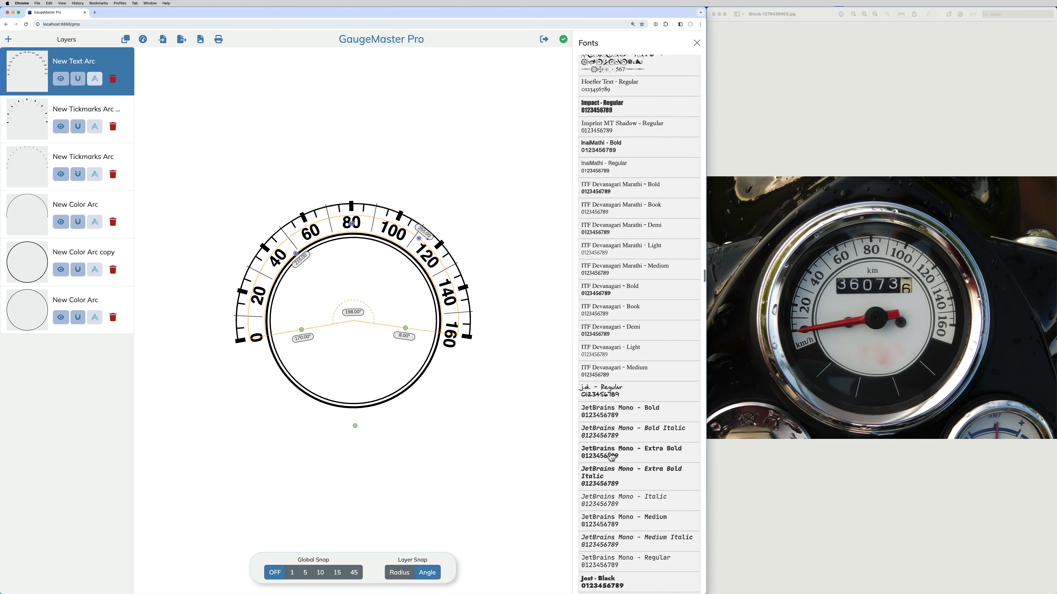
scroll(611, 458, down, 20)
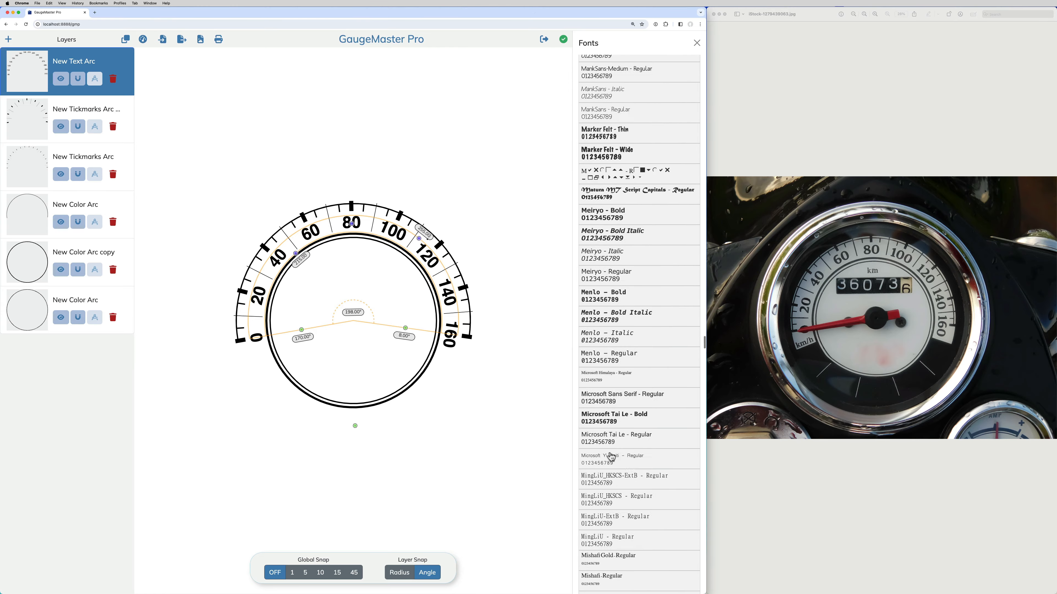
scroll(611, 458, down, 20)
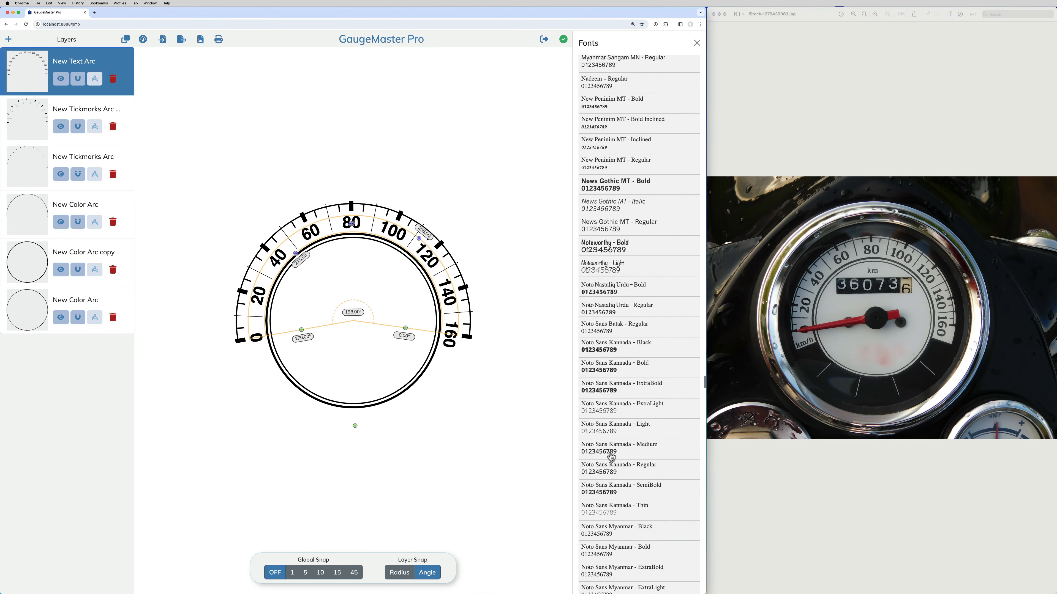
scroll(611, 457, down, 20)
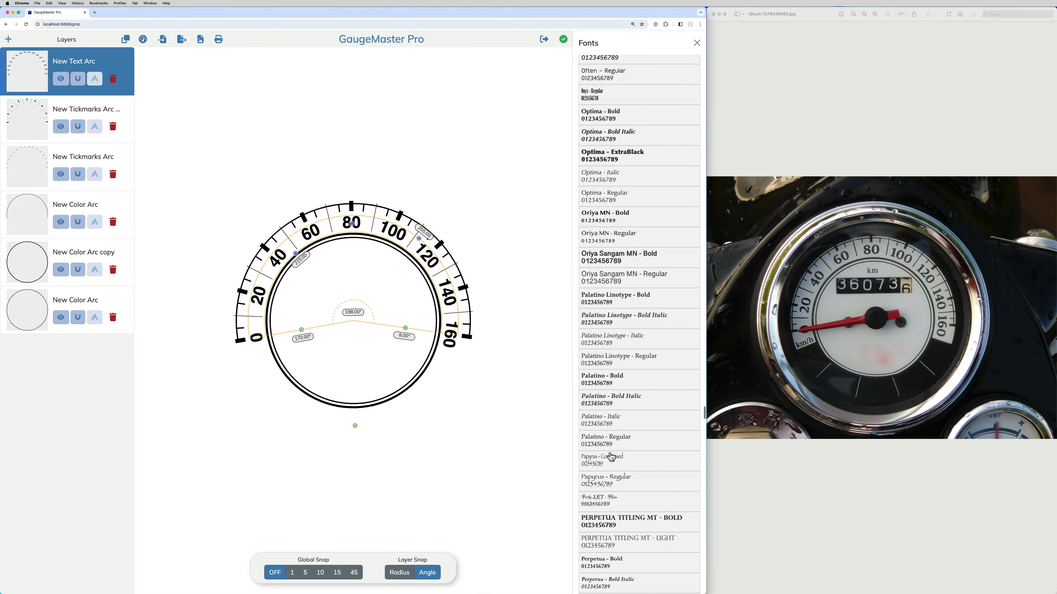
scroll(610, 458, down, 20)
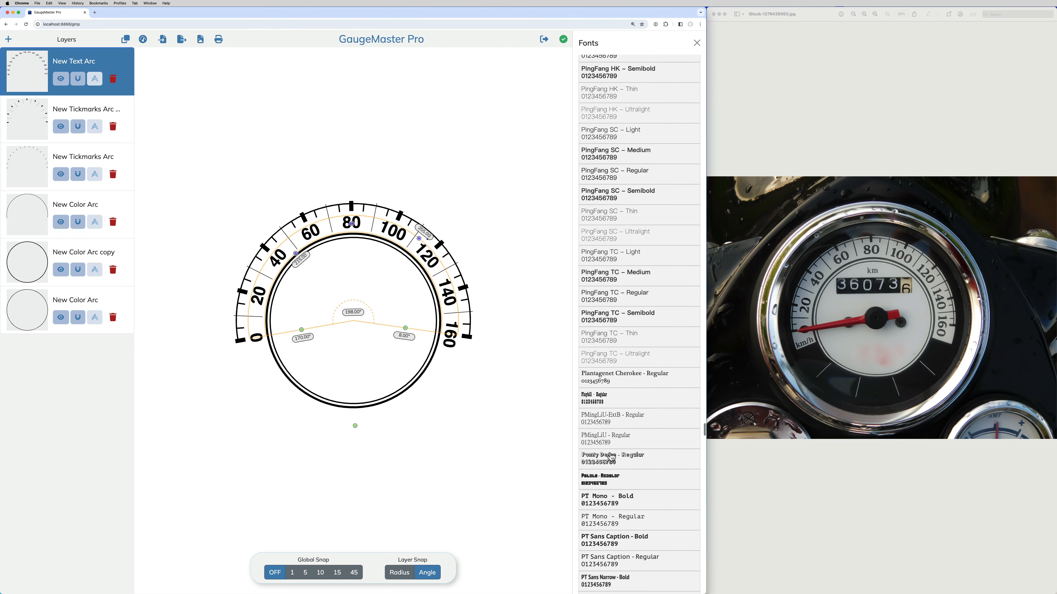
scroll(610, 458, down, 4)
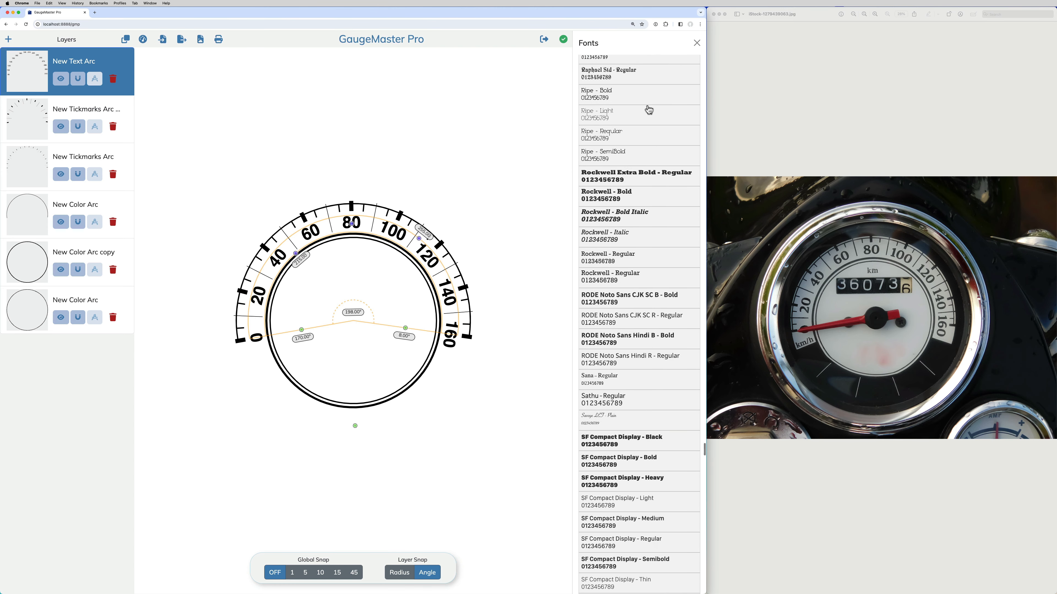
click(700, 47)
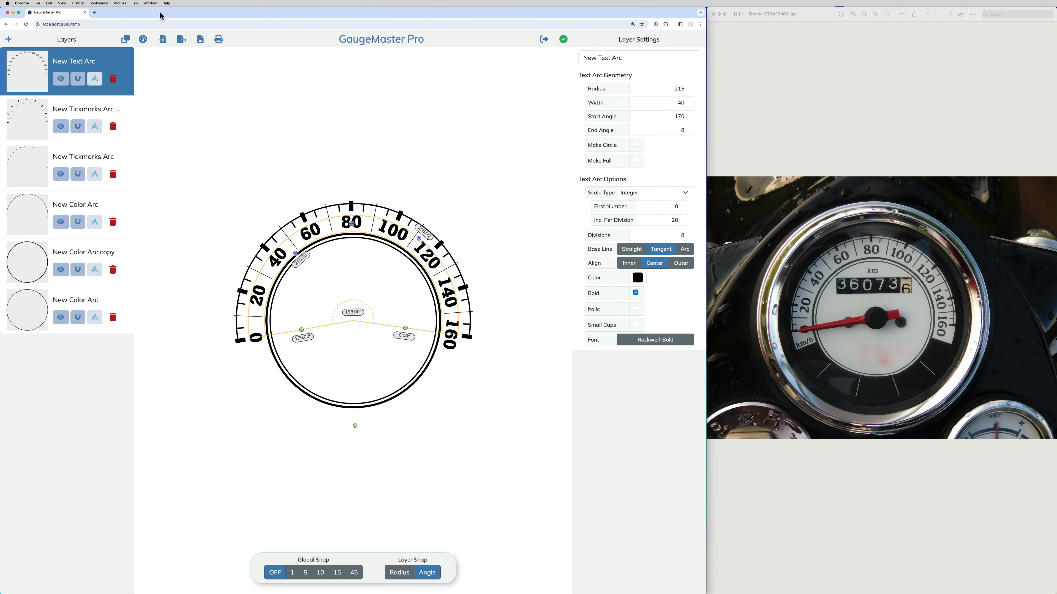
Add a Color Arc layer as a complete circle with radius 289 and width 40 for the black outer ring
click(9, 40)
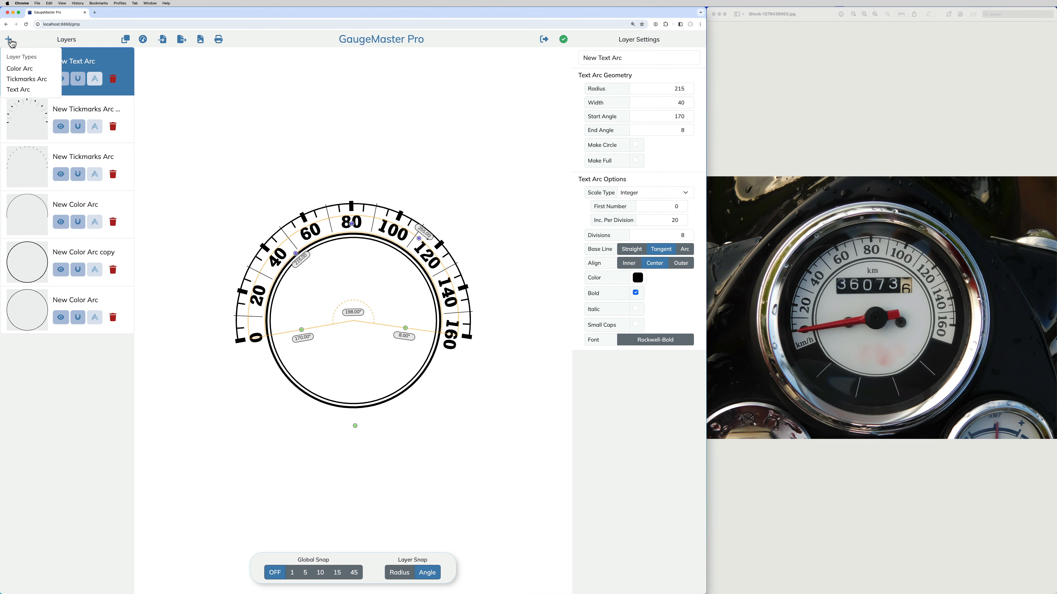
click(17, 68)
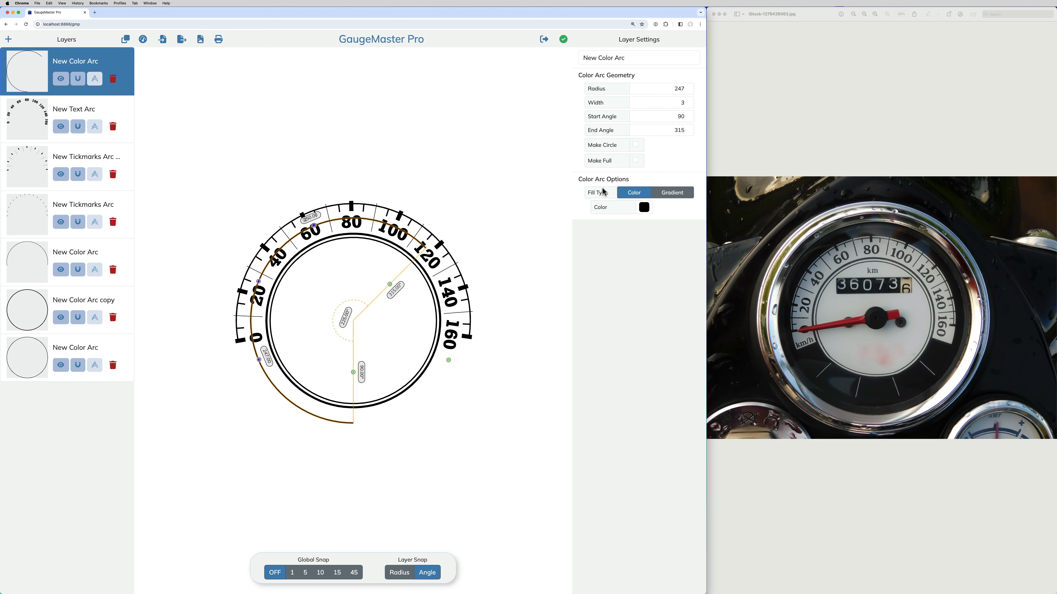
click(636, 145)
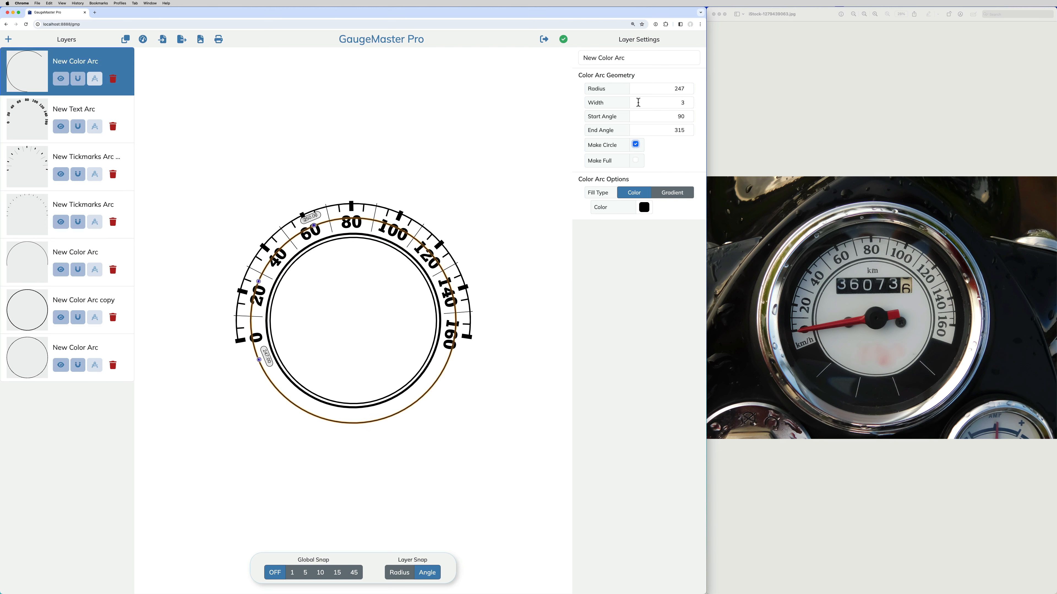
click(678, 88)
text(289)
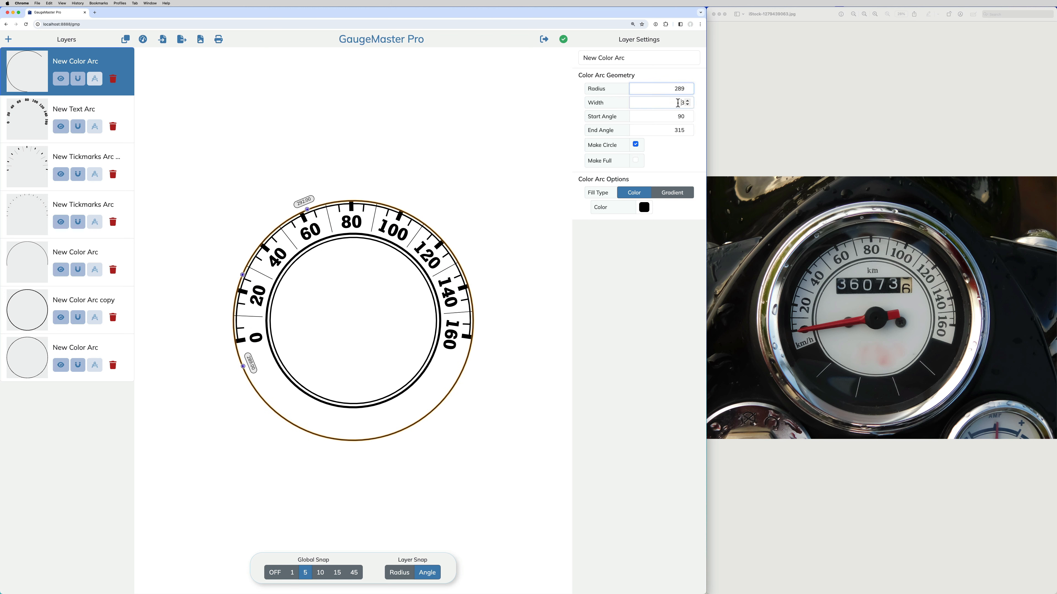
click(678, 102)
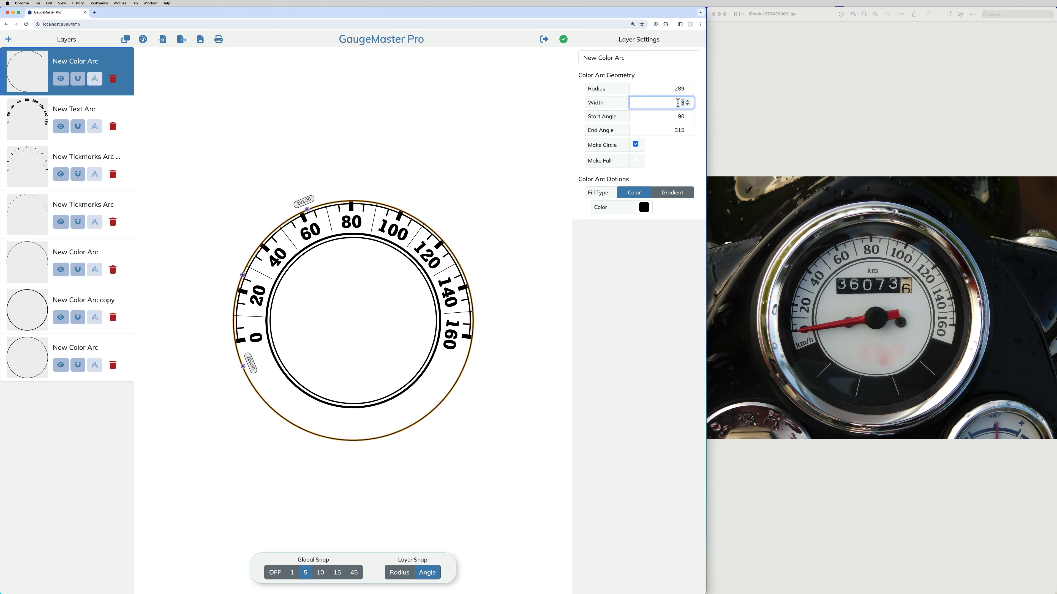
text(40)
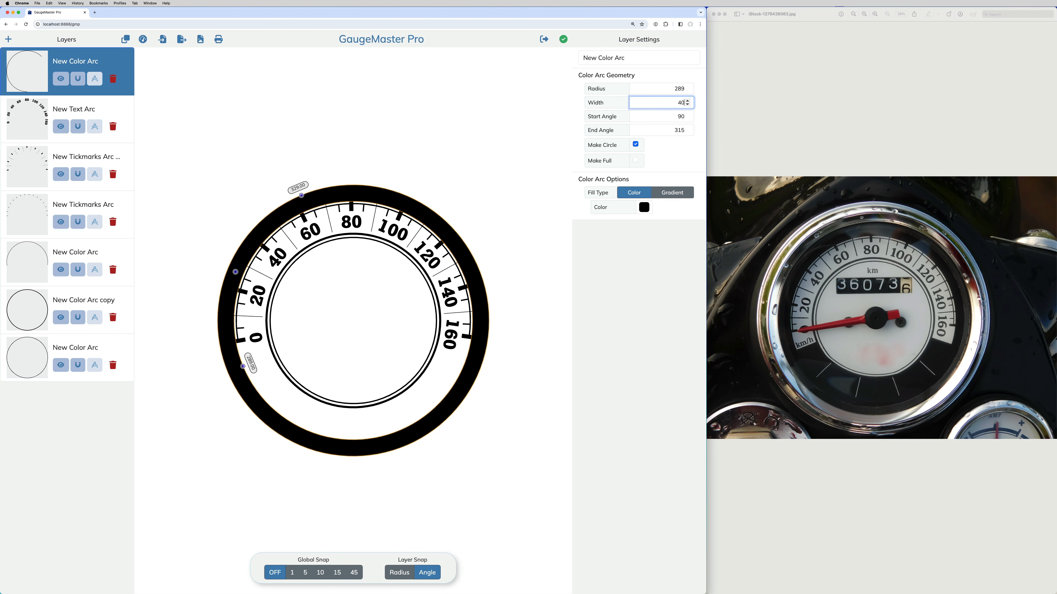
Add another Color Arc layer with radius 210 and width 80 to fill the number band
click(9, 41)
click(15, 64)
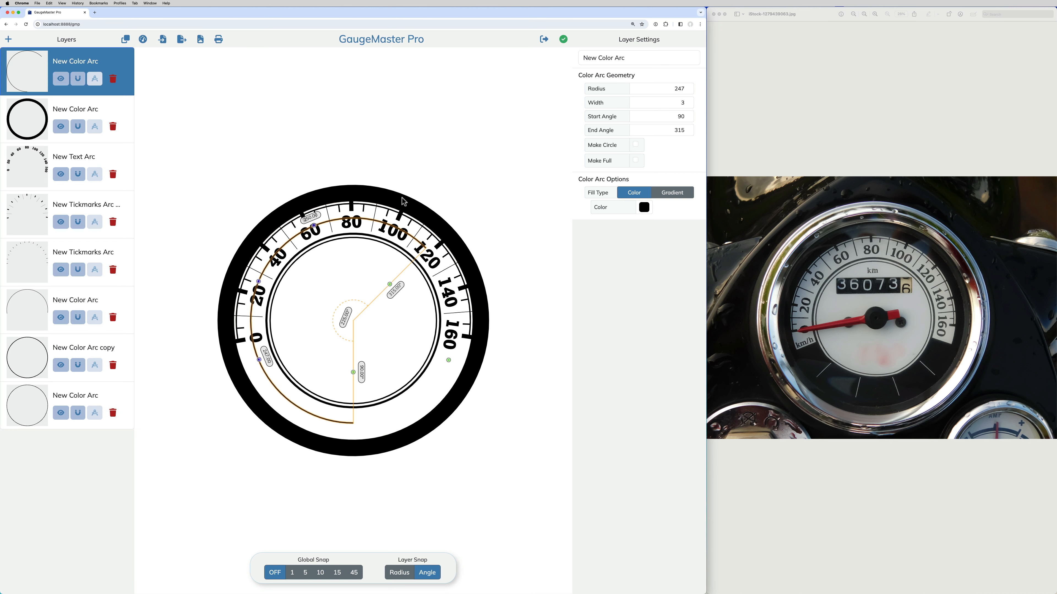
click(669, 87)
text(210)
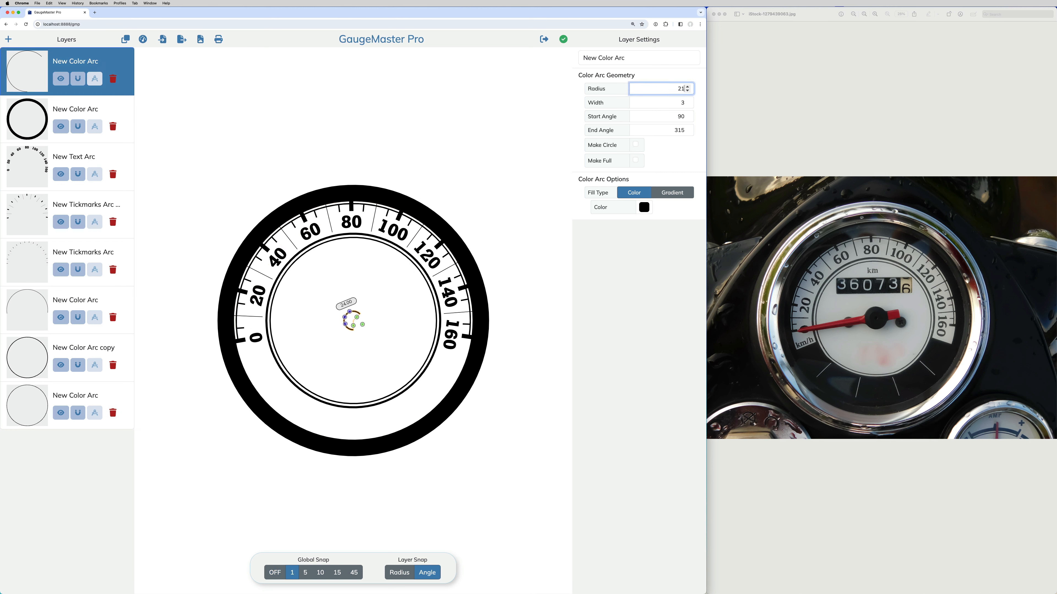
click(670, 101)
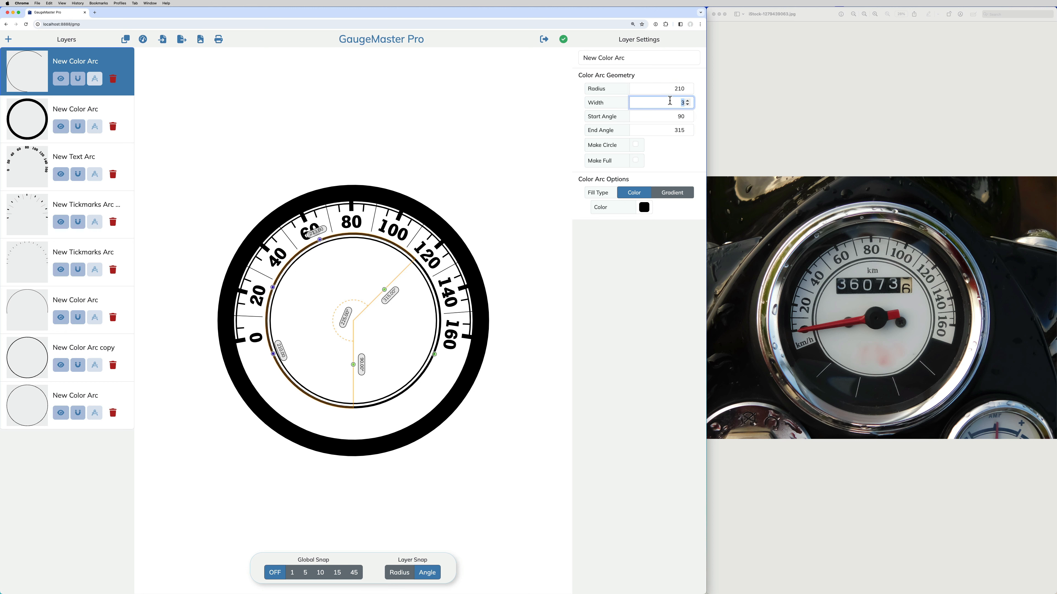
text(80)
Limit the wide color arc to the dial's lower section with start angle 20 and end angle 160
click(683, 117)
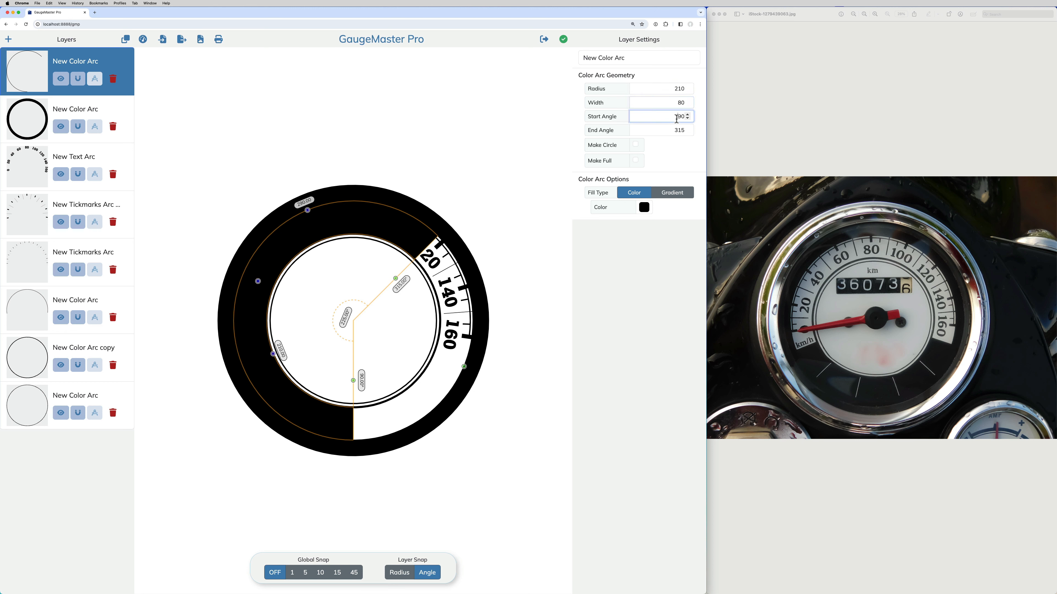
text(20)
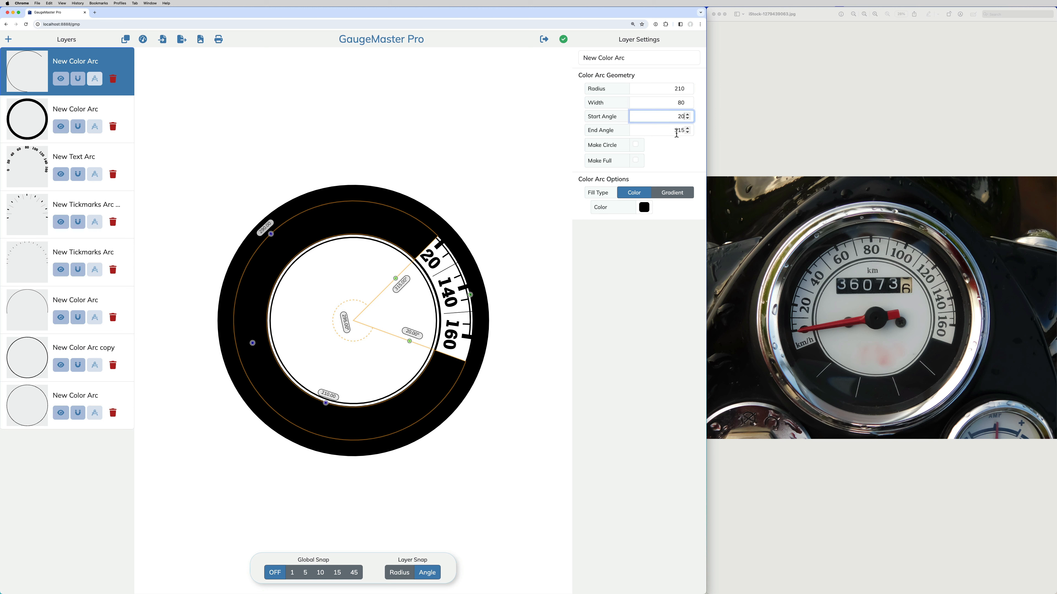
click(676, 131)
text(160)
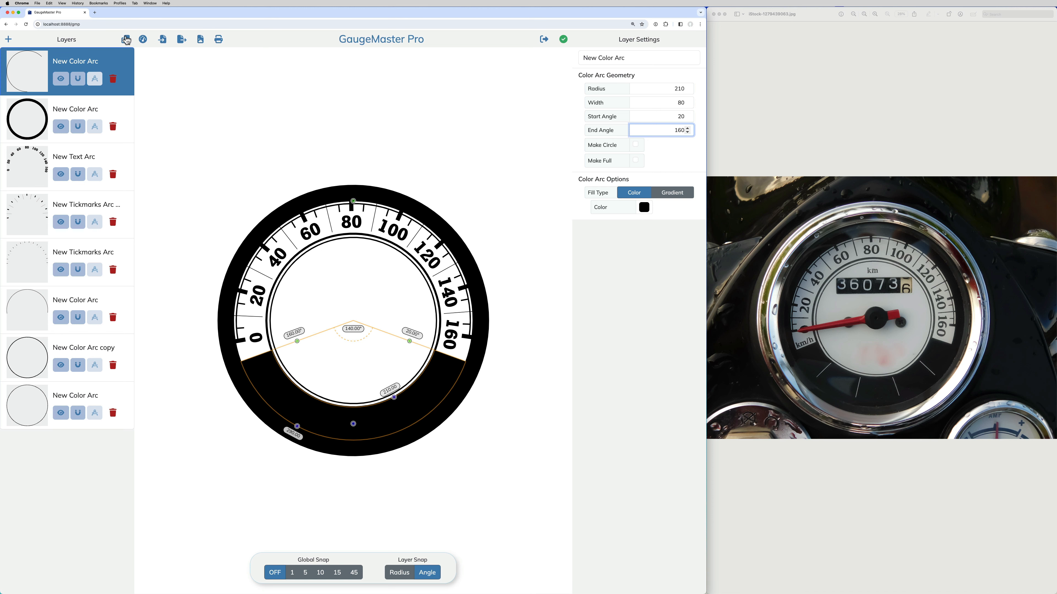
Add a Tickmarks Arc layer with white marks and 4 divisions
click(9, 40)
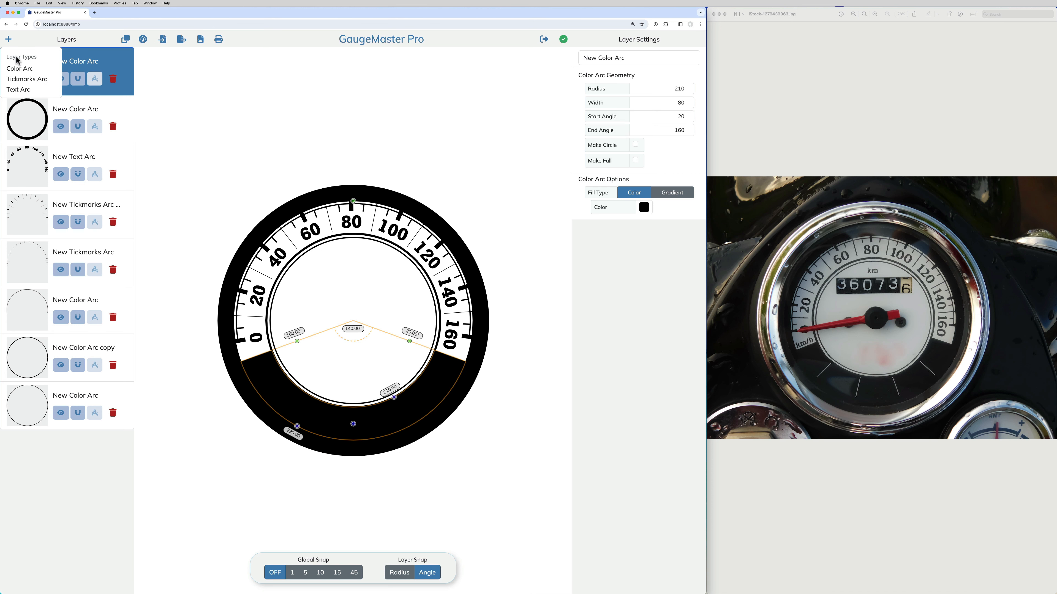
click(24, 79)
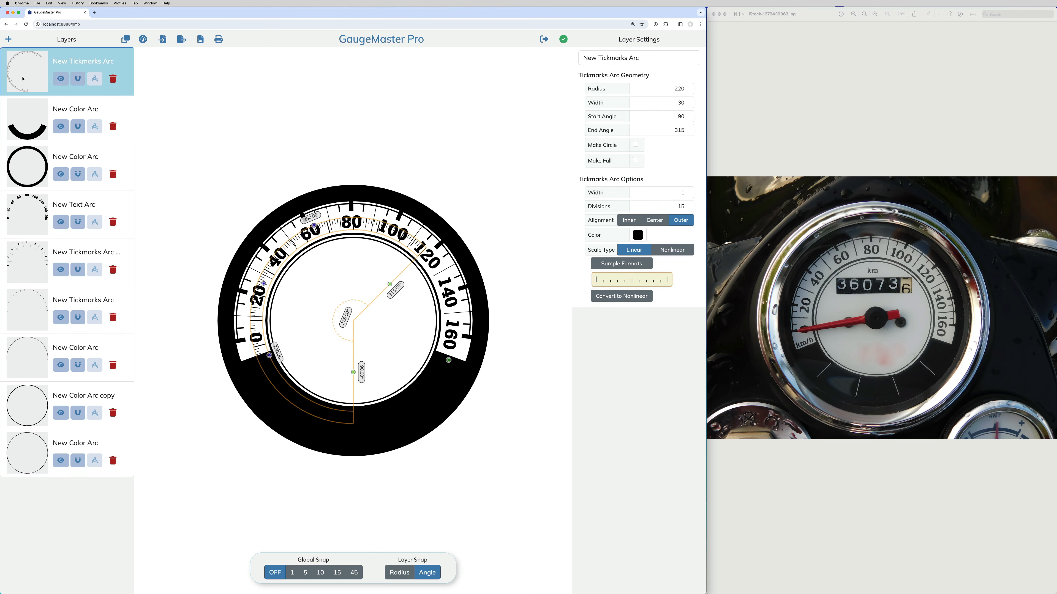
click(638, 237)
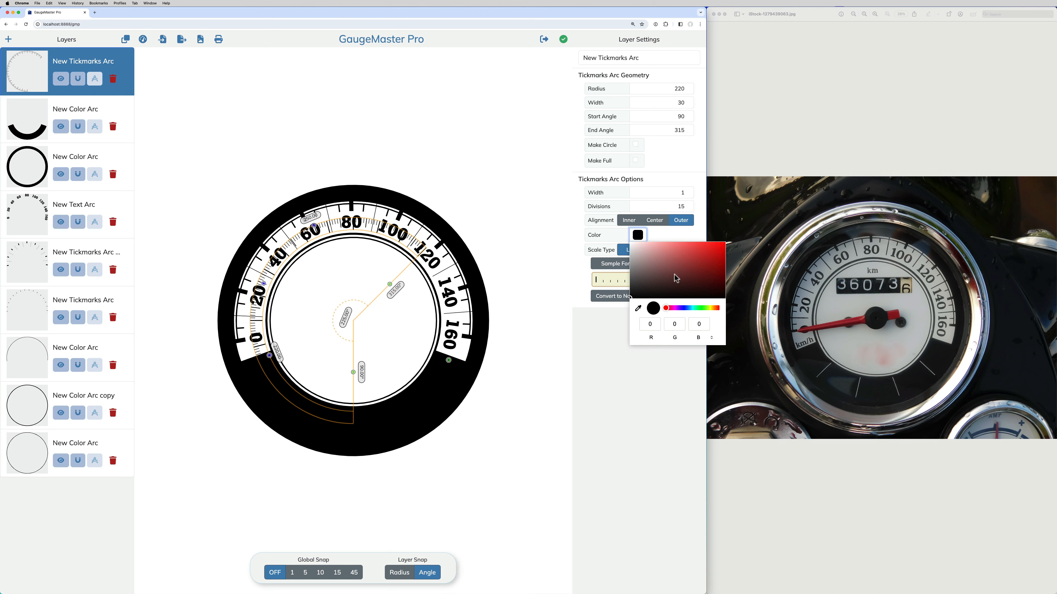
click(688, 209)
click(687, 209)
click(688, 208)
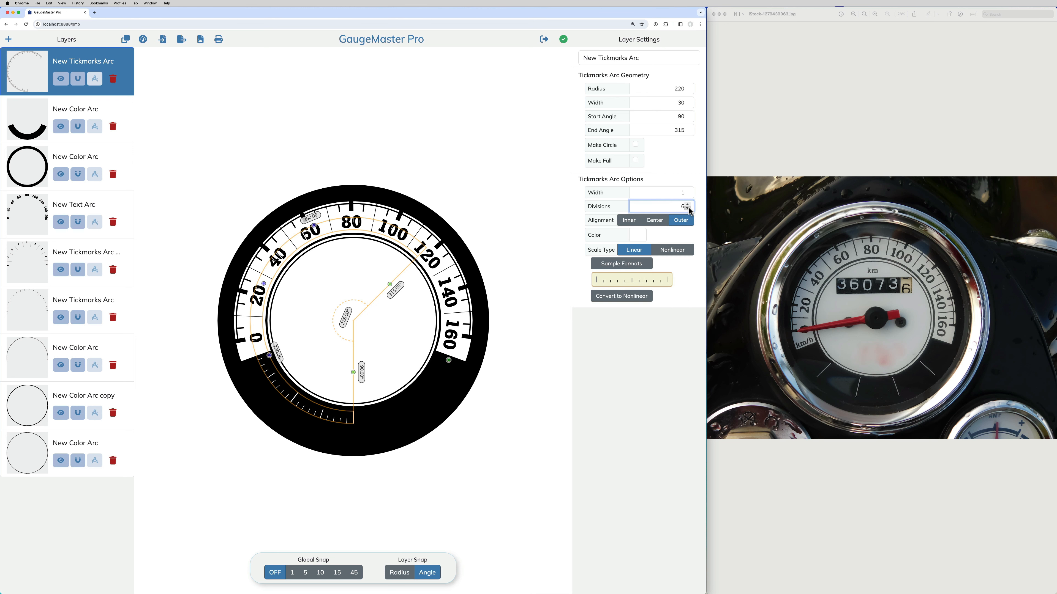
Delete scale format entries 2 to 4 of the white tickmarks and lower the first entry's width to 1.5
click(645, 283)
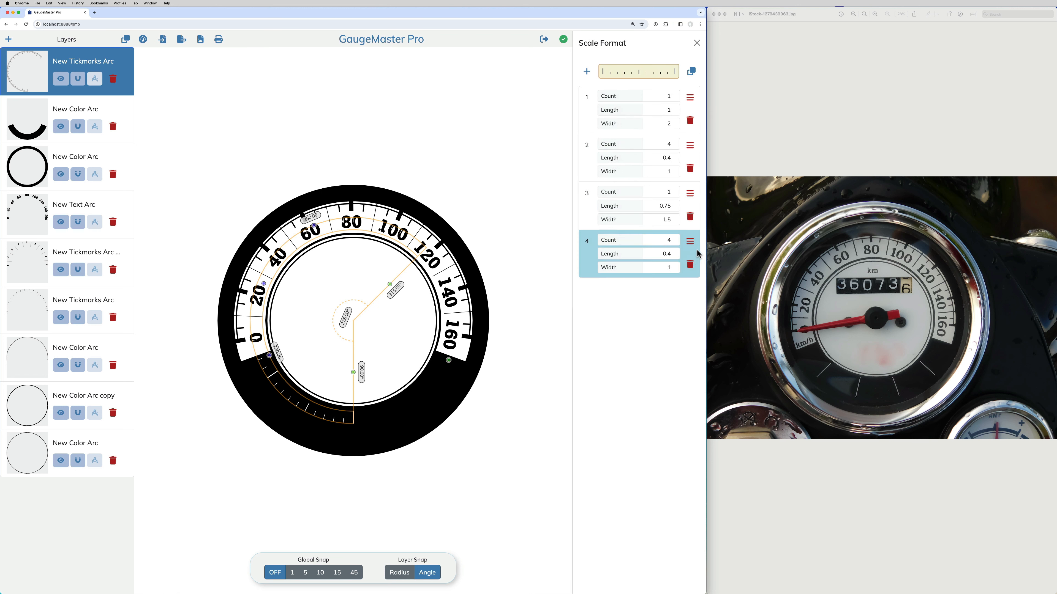
click(690, 265)
click(690, 217)
click(690, 168)
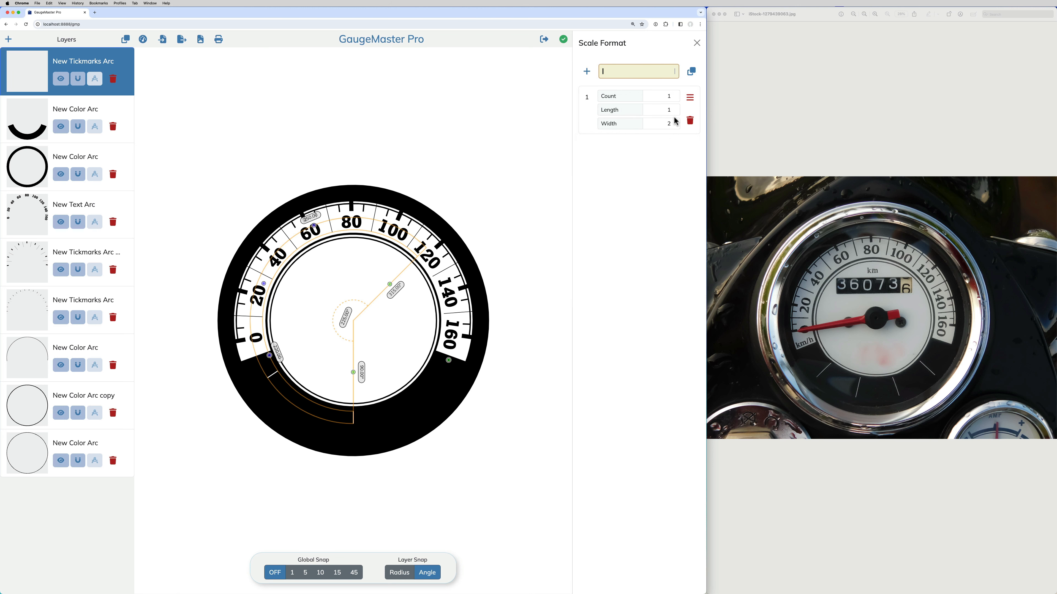
click(675, 121)
click(674, 126)
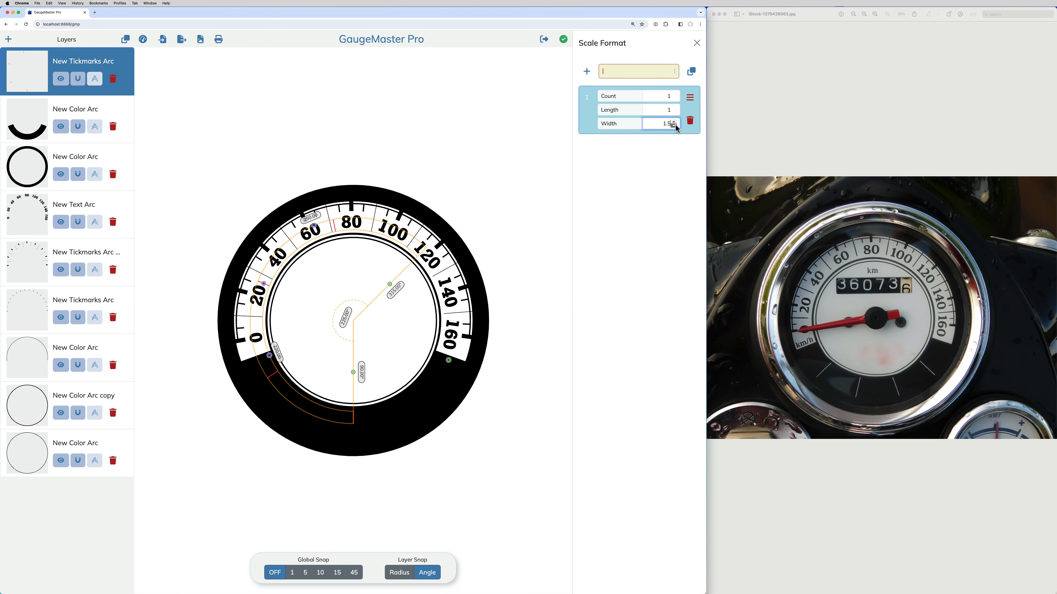
click(697, 43)
Swing the white tickmarks arc's end to about 140° and set its radius to 215 and width to 75
drag(389, 284, 302, 365)
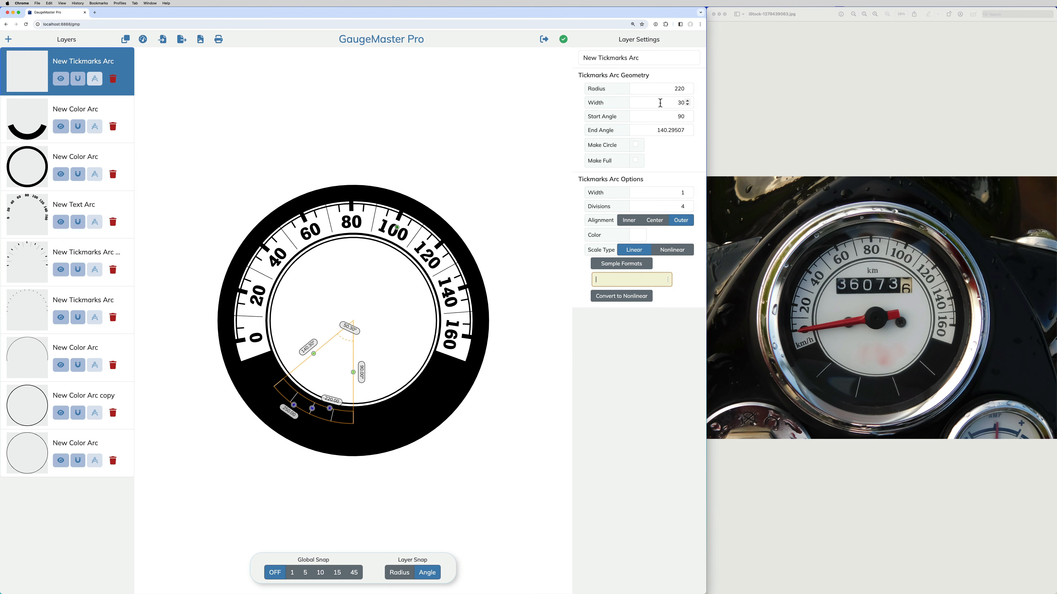
double_click(674, 89)
text(215)
double_click(674, 102)
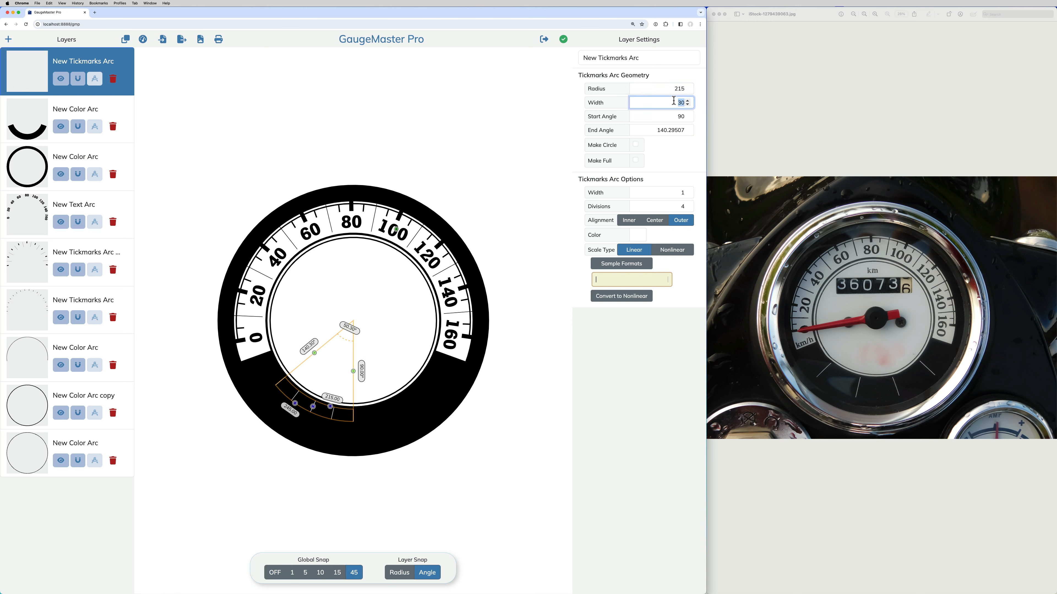
text(75)
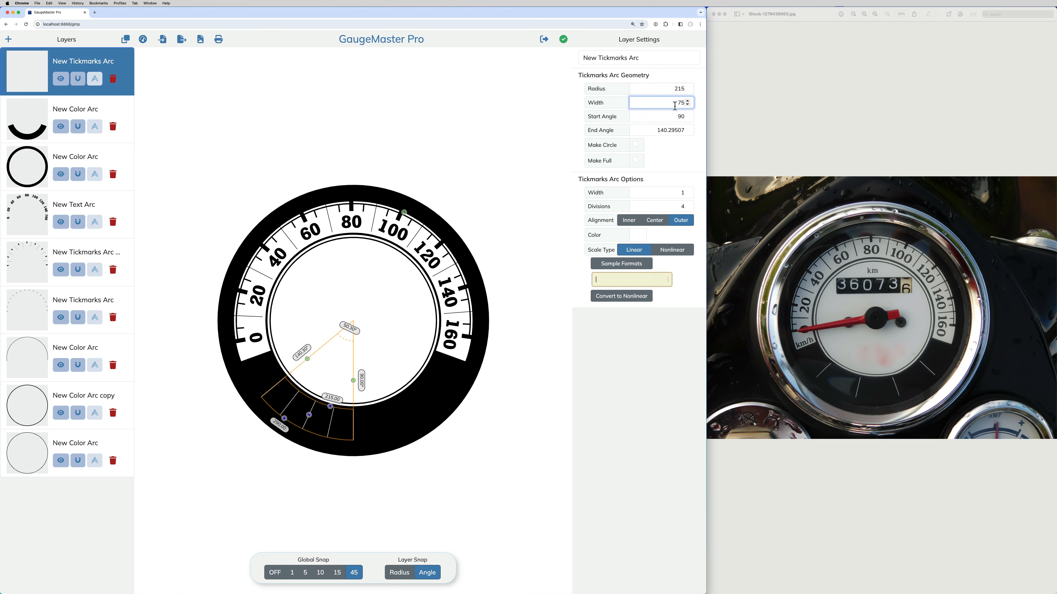
Set the white tickmarks arc's start angle to 40 and end angle to 140
double_click(675, 118)
text(40)
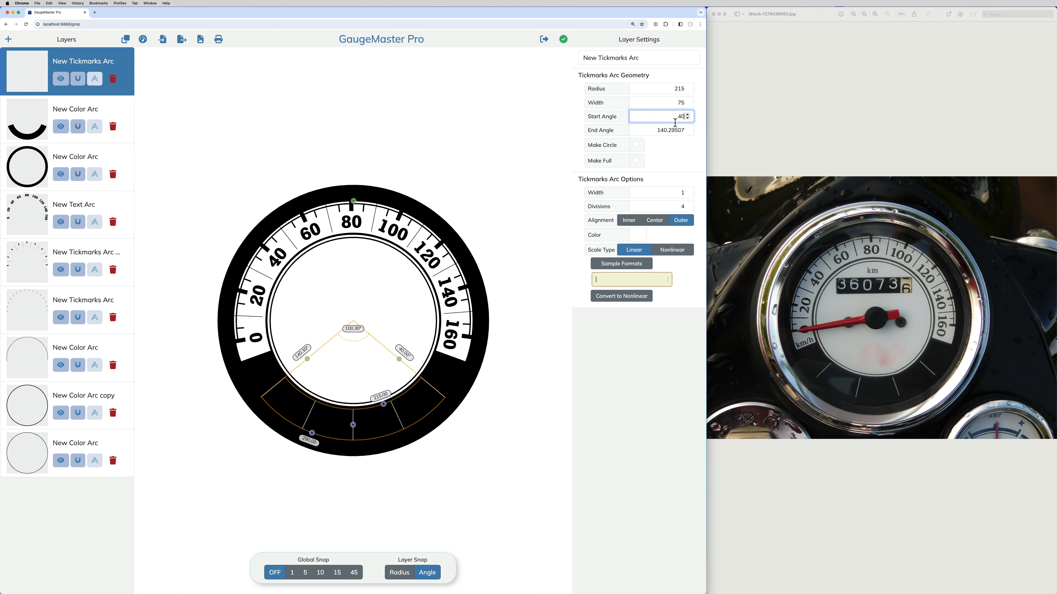
double_click(671, 130)
click(687, 131)
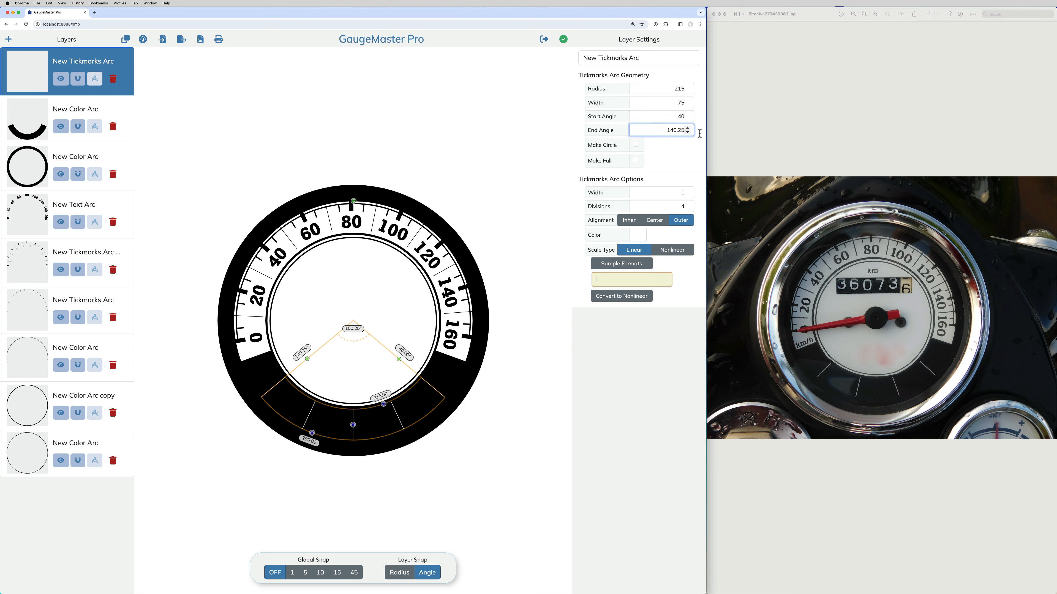
click(686, 133)
Add a Color Arc layer and turn it into a completely filled circle
mouse_move(9, 44)
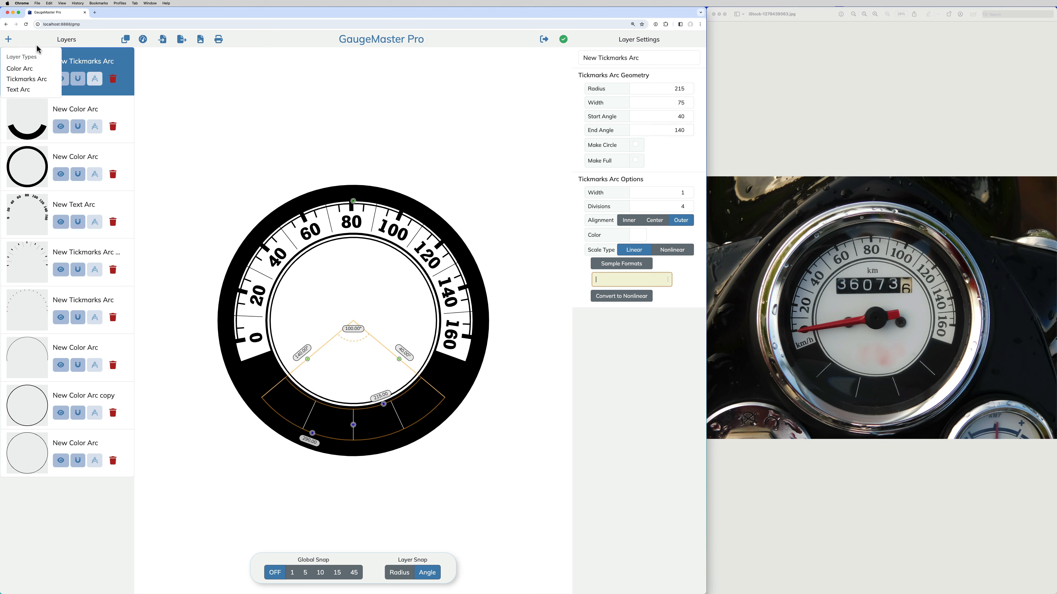
click(28, 72)
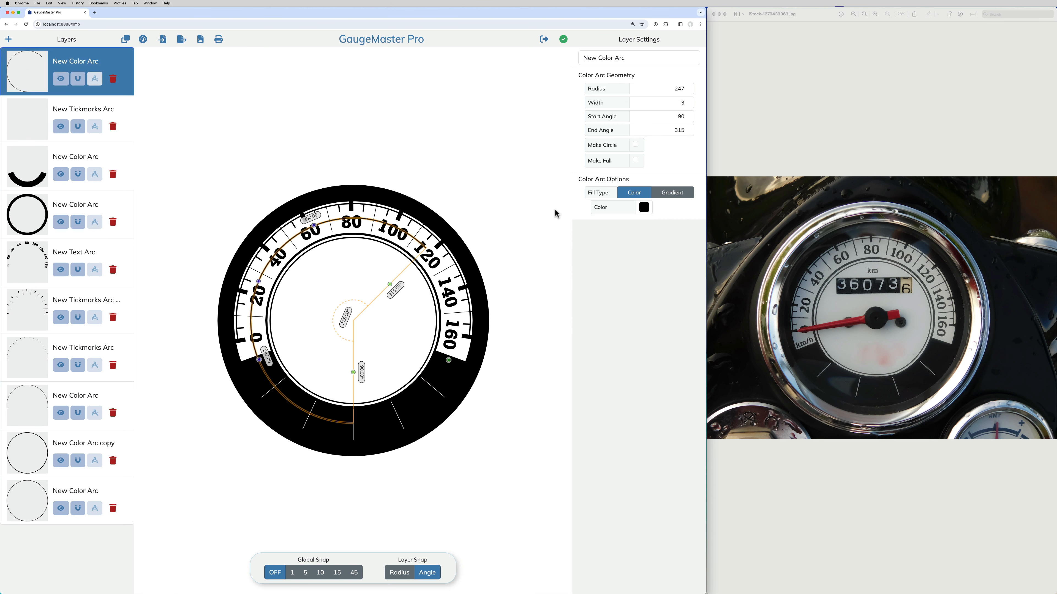
click(635, 144)
click(635, 161)
Set the filled circle's radius to 15 for the center hub and deselect the layer
click(673, 90)
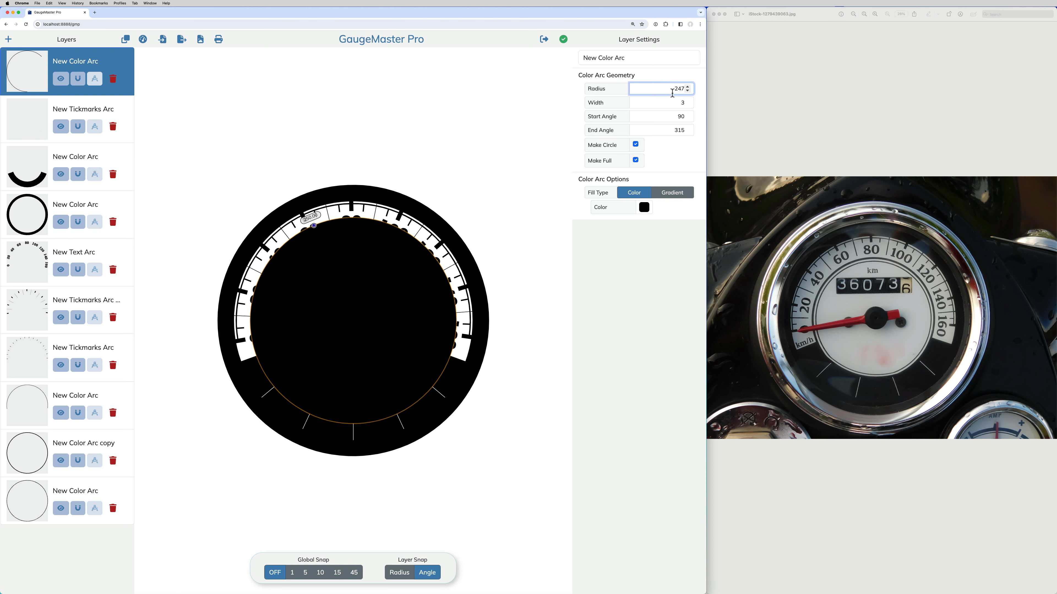
key(BackSpace)
key(BackSpace)
key(BackSpace)
text(15)
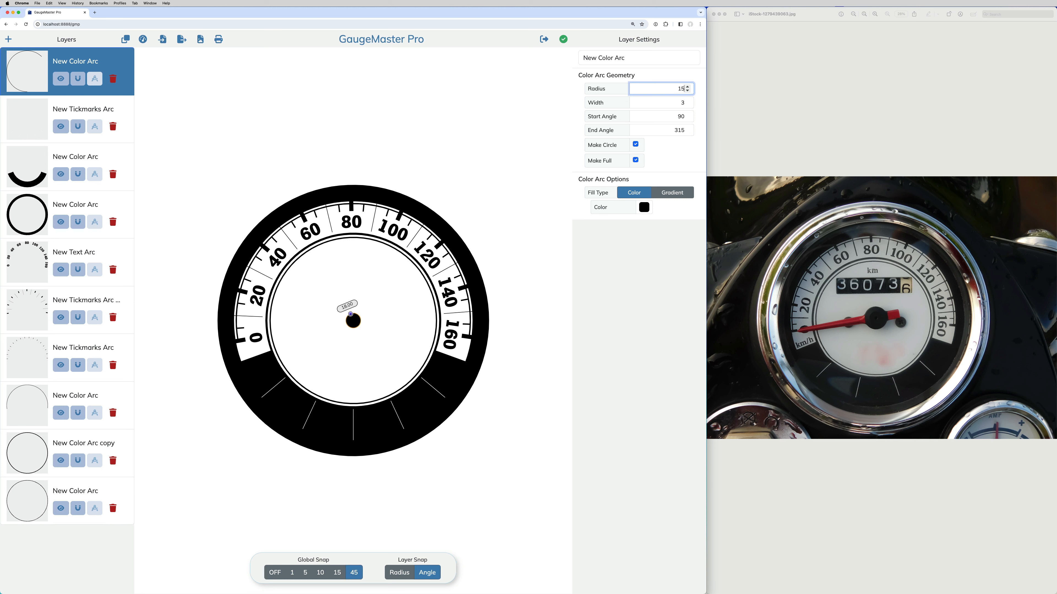
click(470, 177)
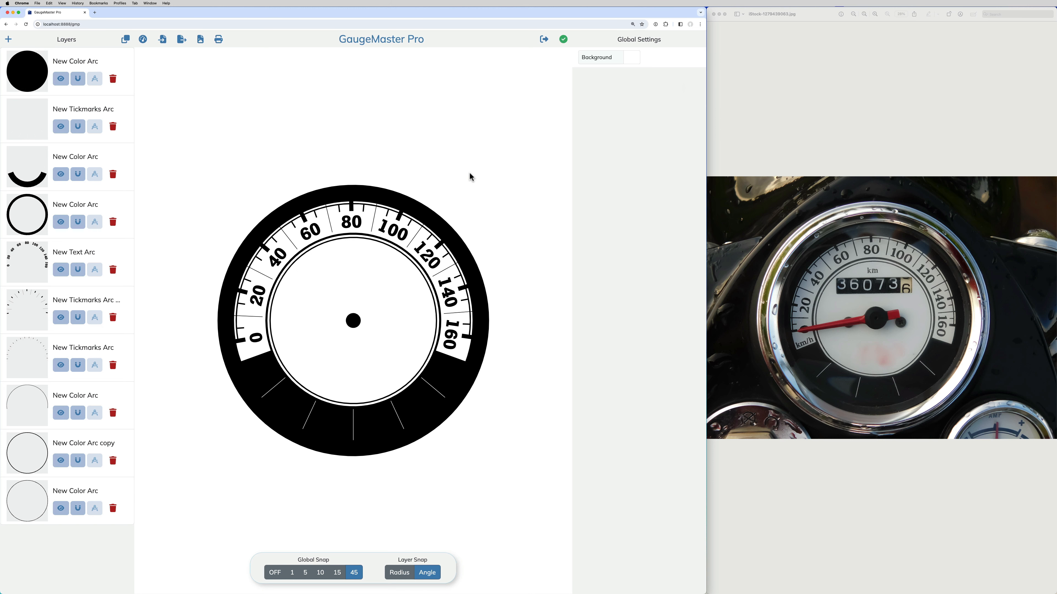